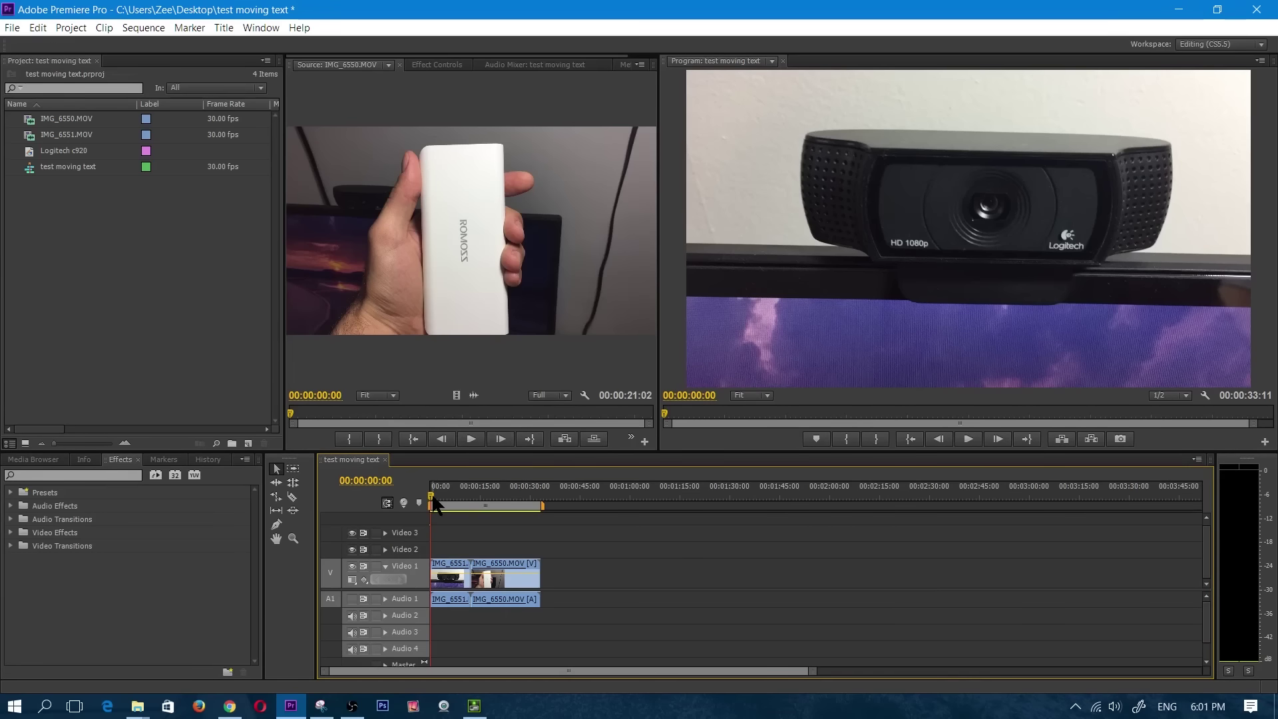
Replace the IMG_6551 clip on Video 1 with a linked After Effects composition.
{"action": "mouse_move", "coordinate": [433, 498]}
{"action": "left_mouse_down"}
{"action": "mouse_move", "coordinate": [460, 507]}
{"action": "mouse_move", "coordinate": [429, 513]}
{"action": "left_mouse_up"}
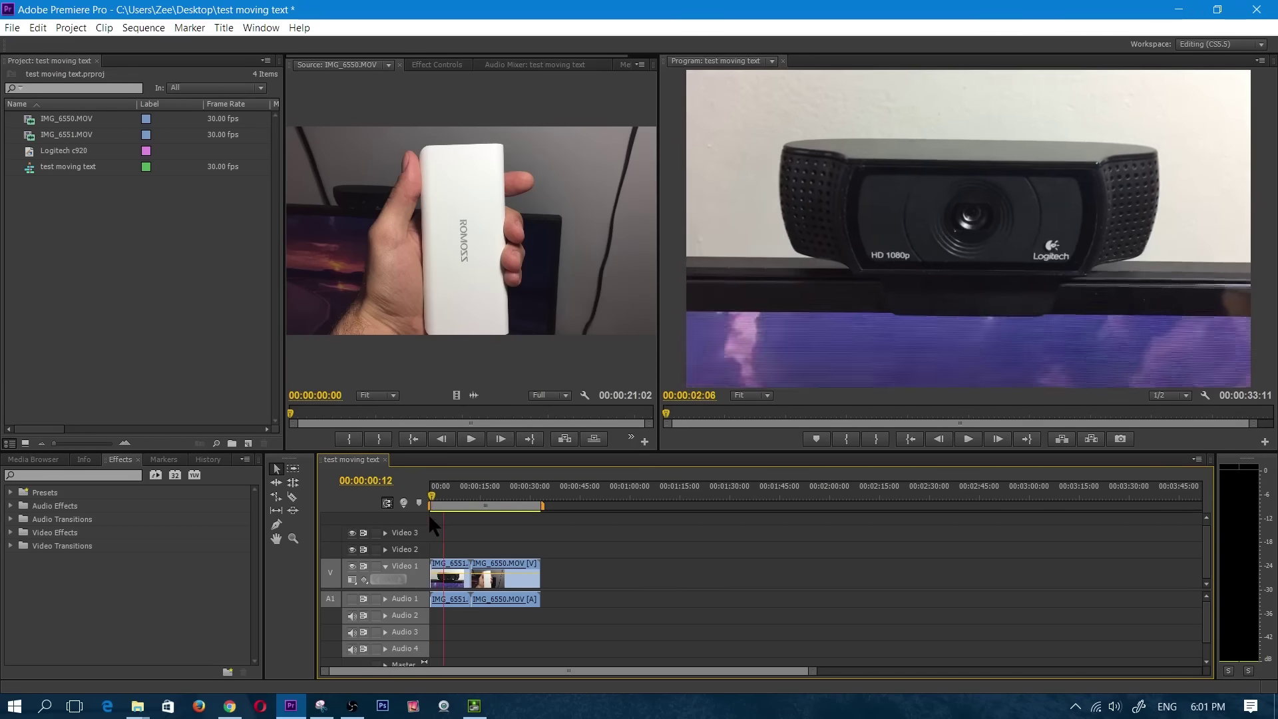
{"action": "left_click", "coordinate": [443, 578]}
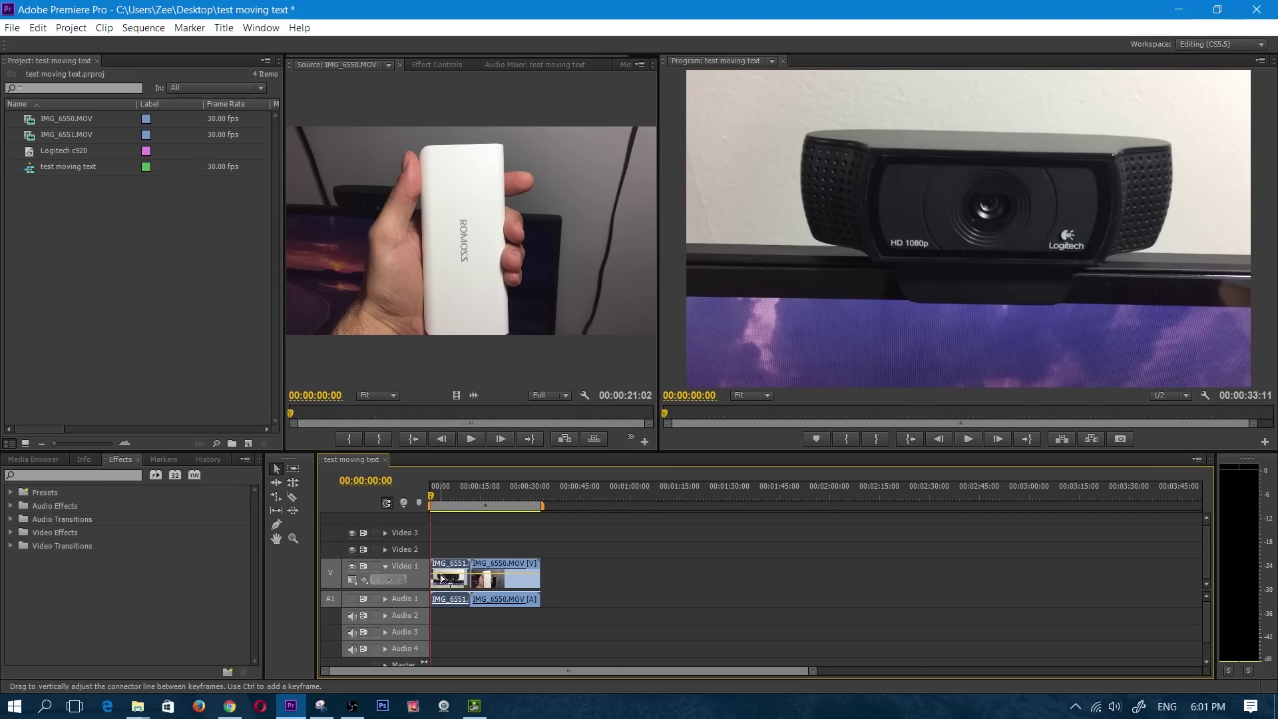
{"action": "right_click", "coordinate": [444, 576]}
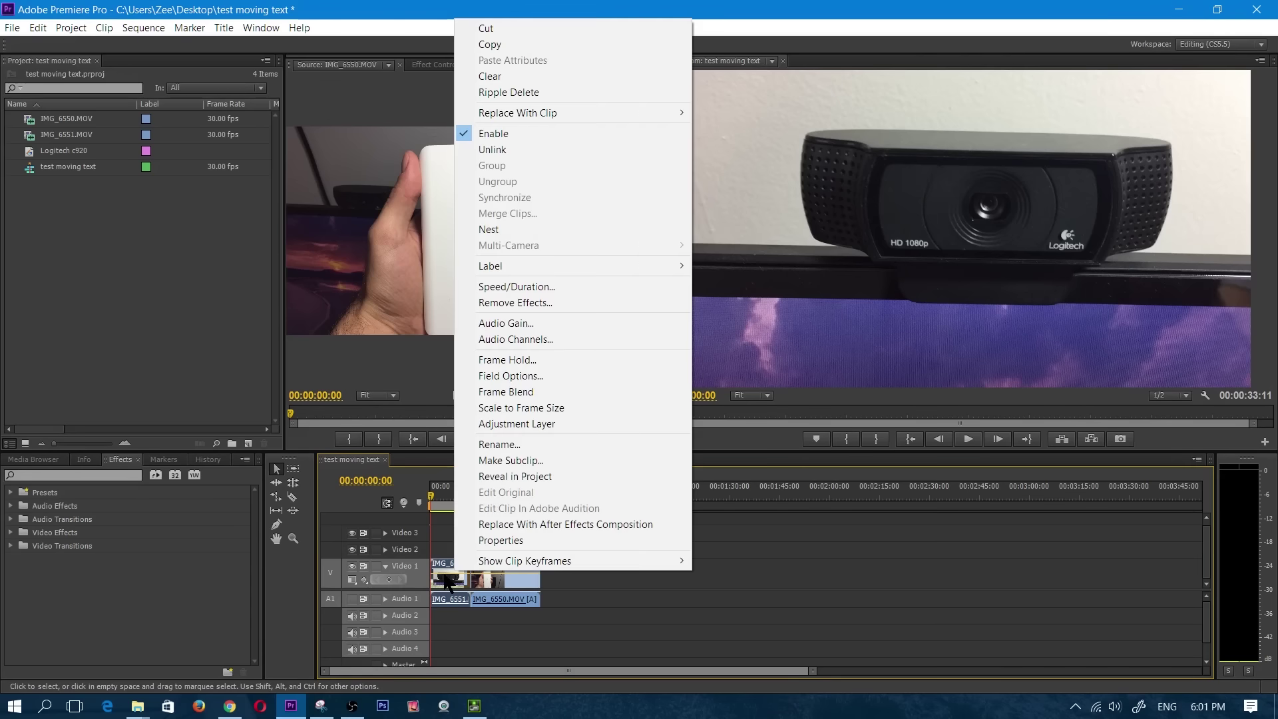
{"action": "left_click", "coordinate": [536, 522]}
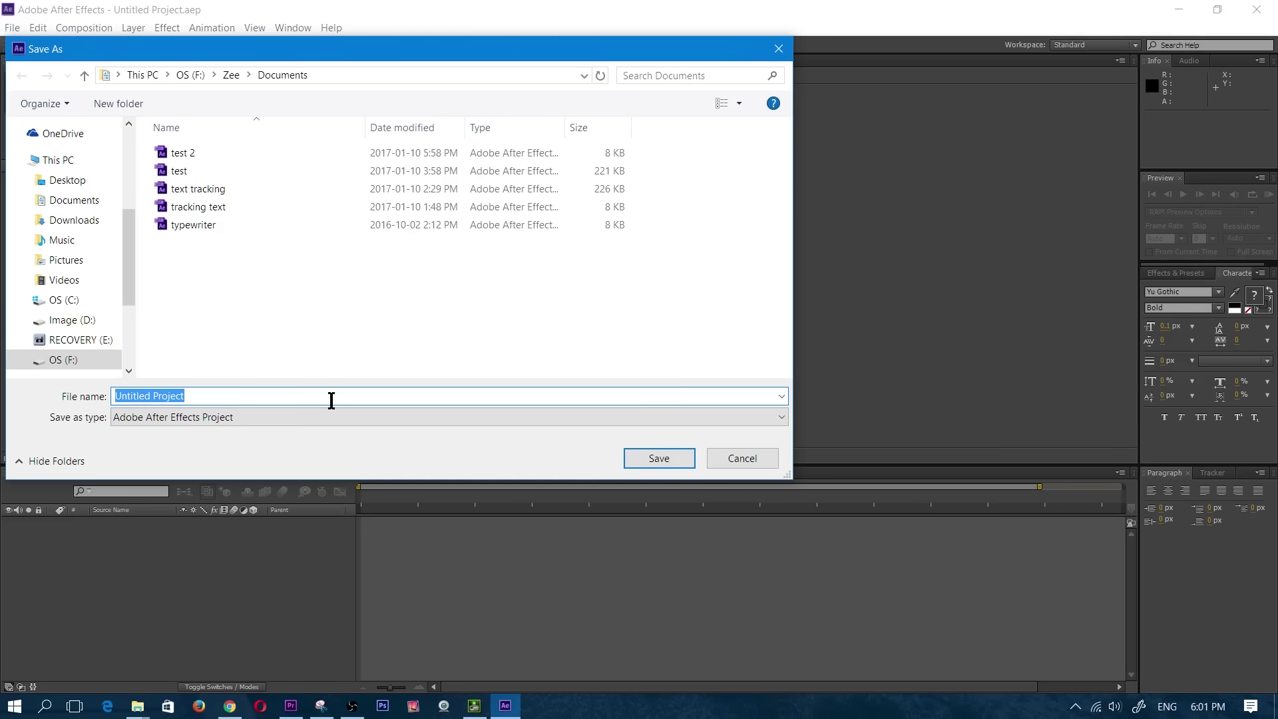
Save the new After Effects project as test 123.
{"action": "type", "text": "test 123"}
{"action": "key", "text": "Return"}
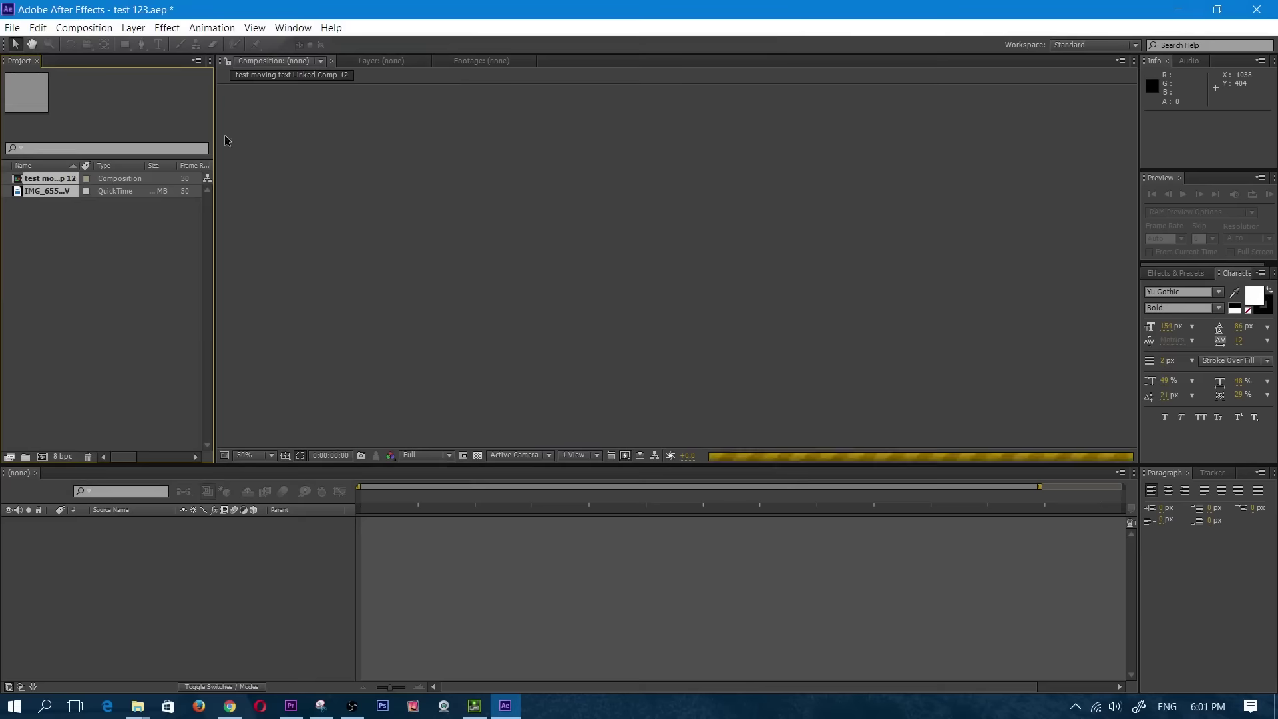
Add a Null Object layer, Null 1, above IMG_6551.MOV in the composition.
{"action": "right_click", "coordinate": [134, 562]}
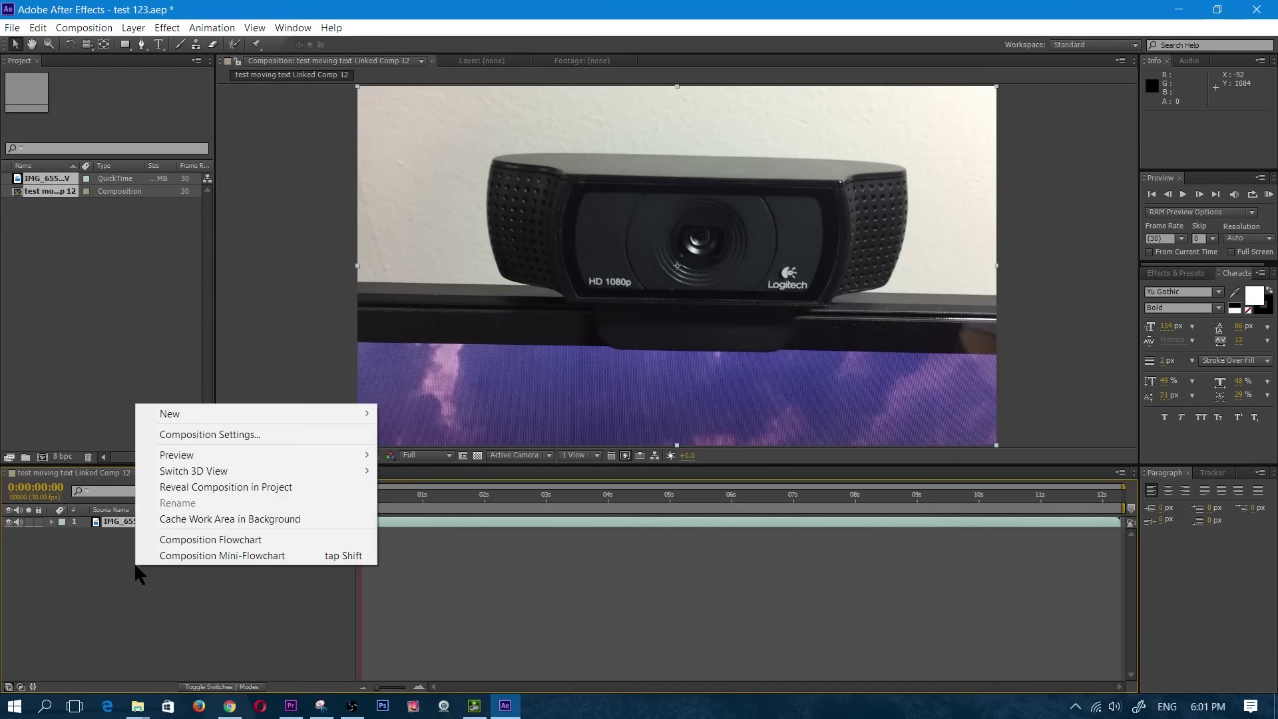
{"action": "left_click", "coordinate": [78, 573]}
{"action": "right_click", "coordinate": [141, 592]}
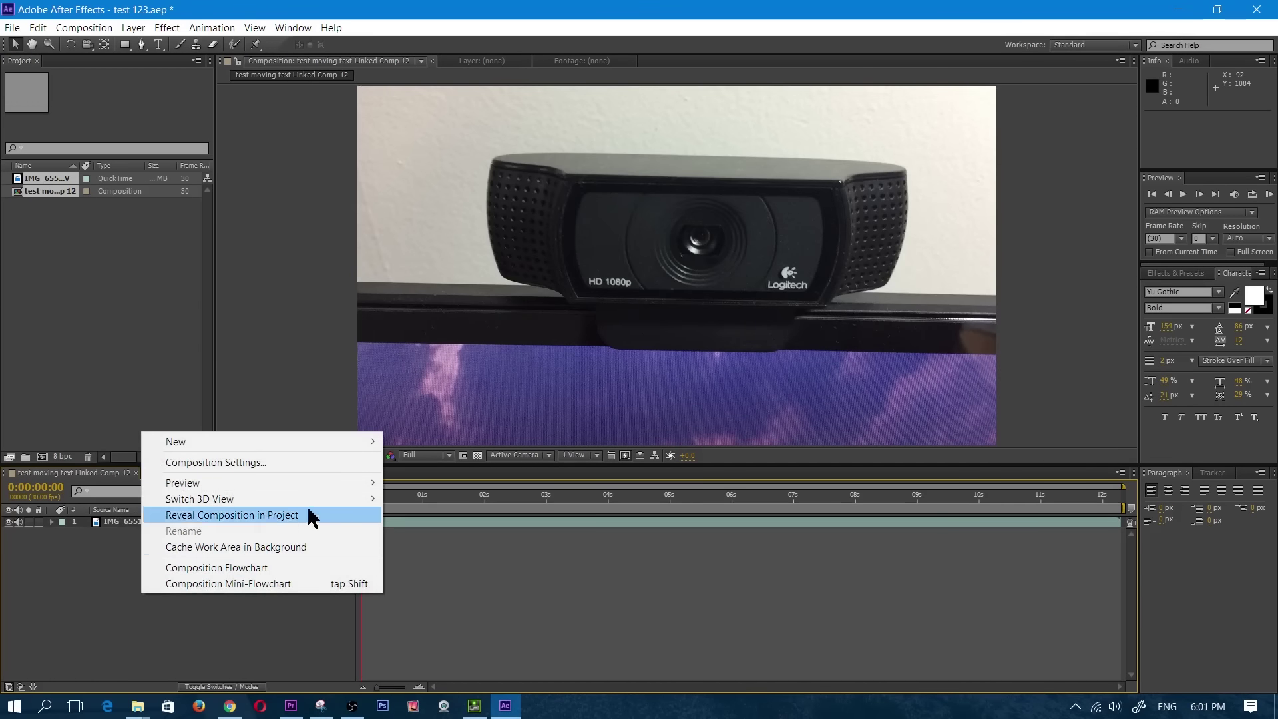
{"action": "mouse_move", "coordinate": [357, 445]}
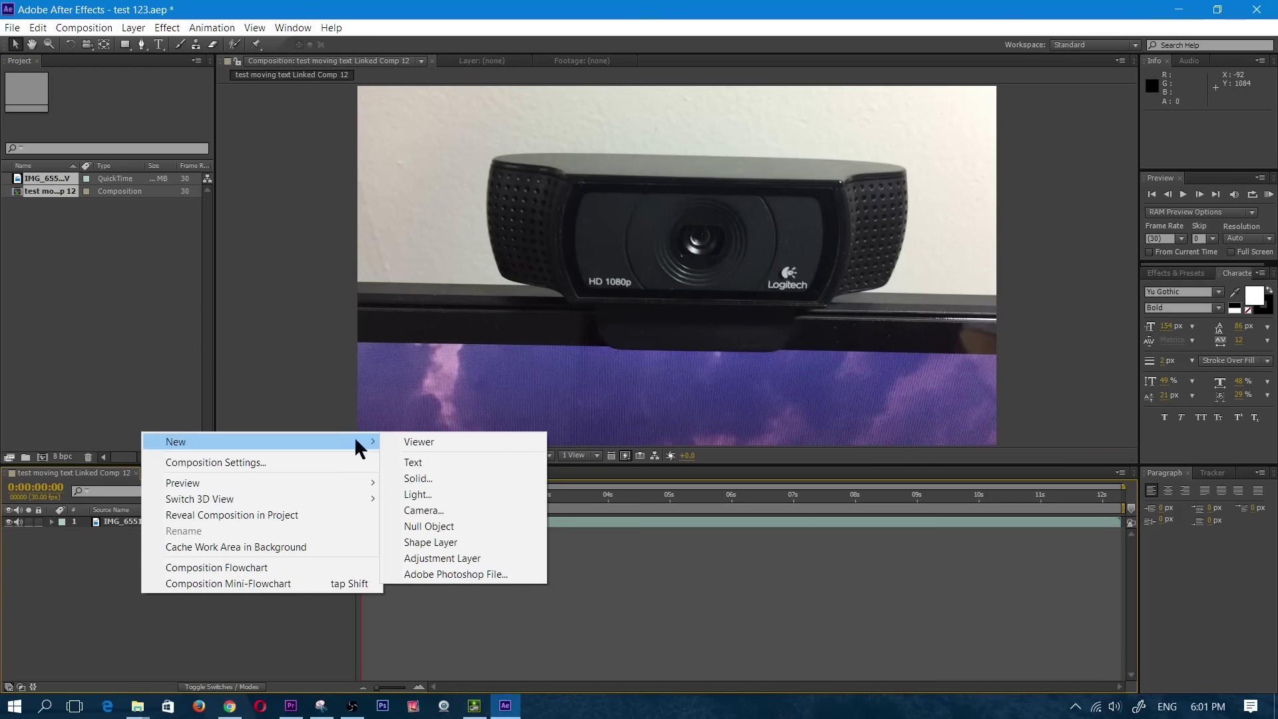
{"action": "left_click", "coordinate": [438, 525]}
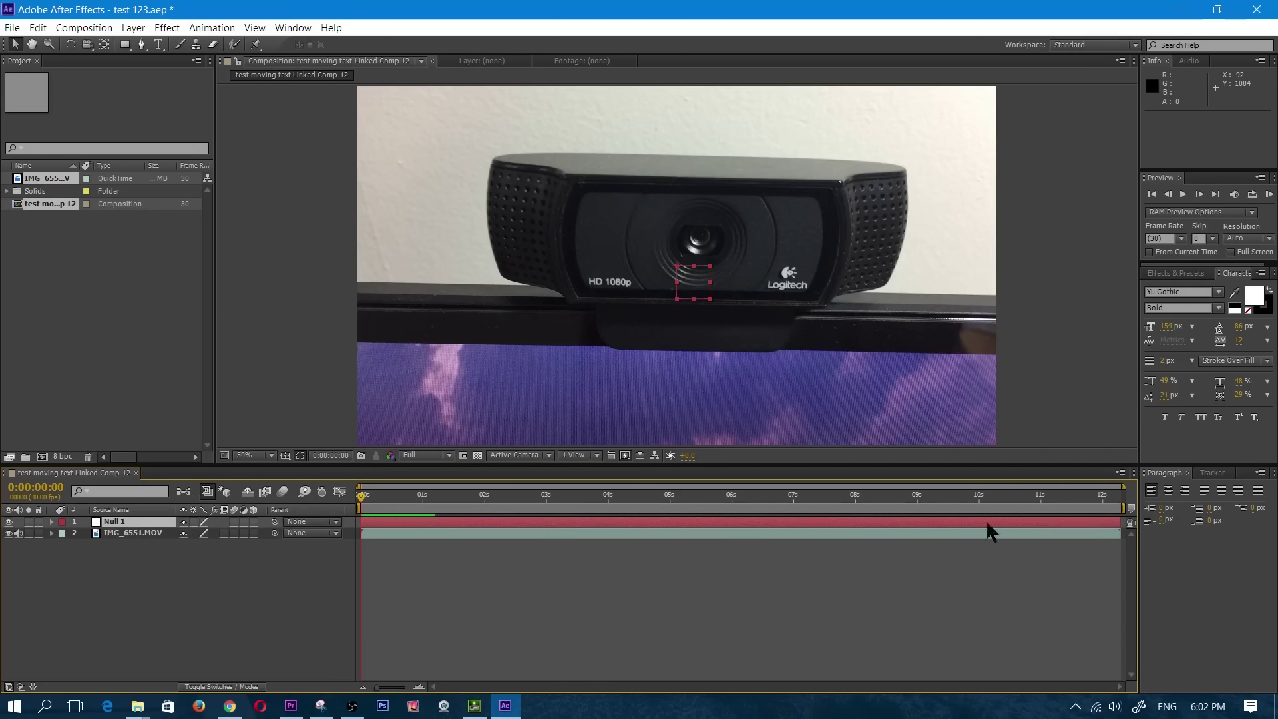
Show the Tracker panel from the Window menu and select the IMG_6551.MOV layer.
{"action": "left_click", "coordinate": [1210, 472]}
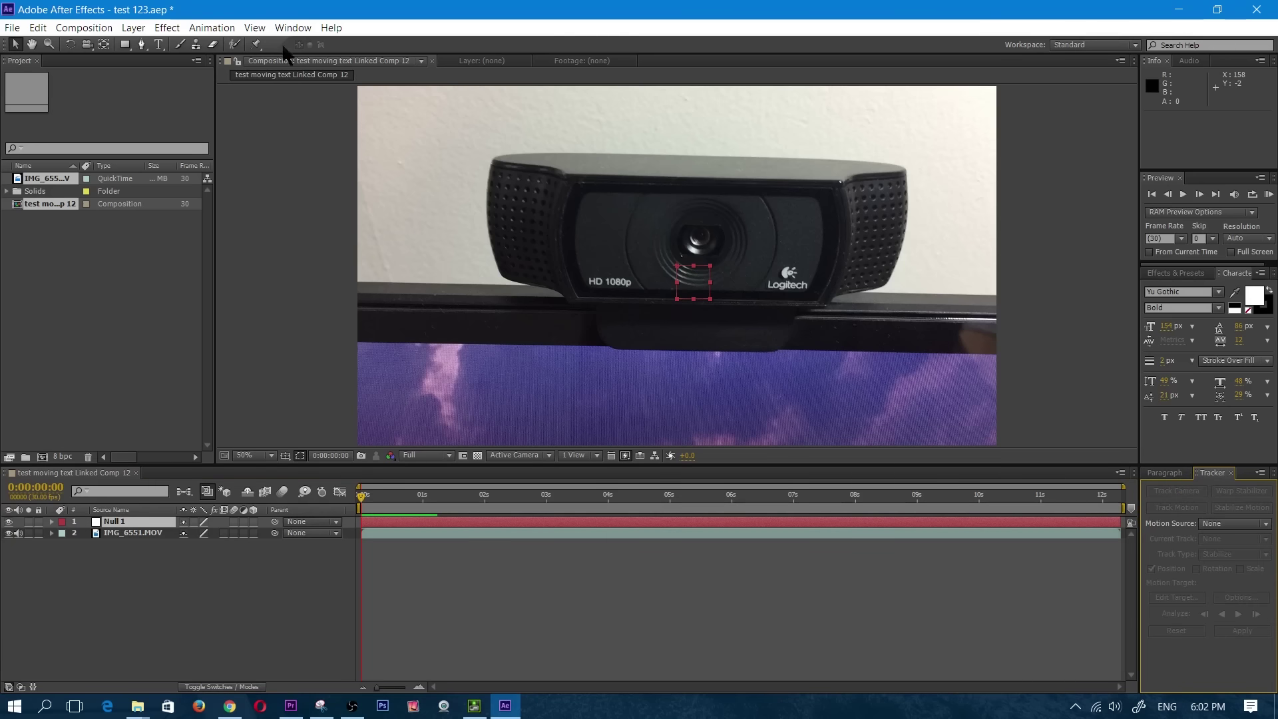
{"action": "left_click", "coordinate": [295, 29]}
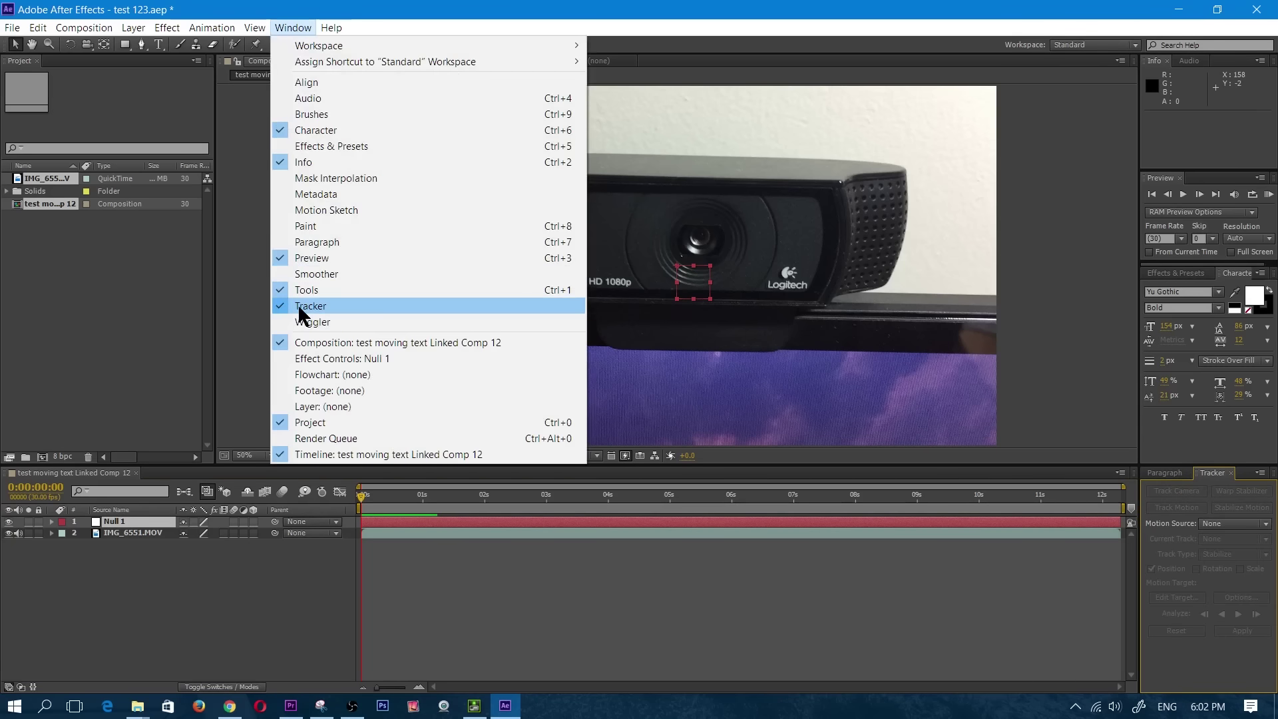
{"action": "left_click", "coordinate": [249, 571]}
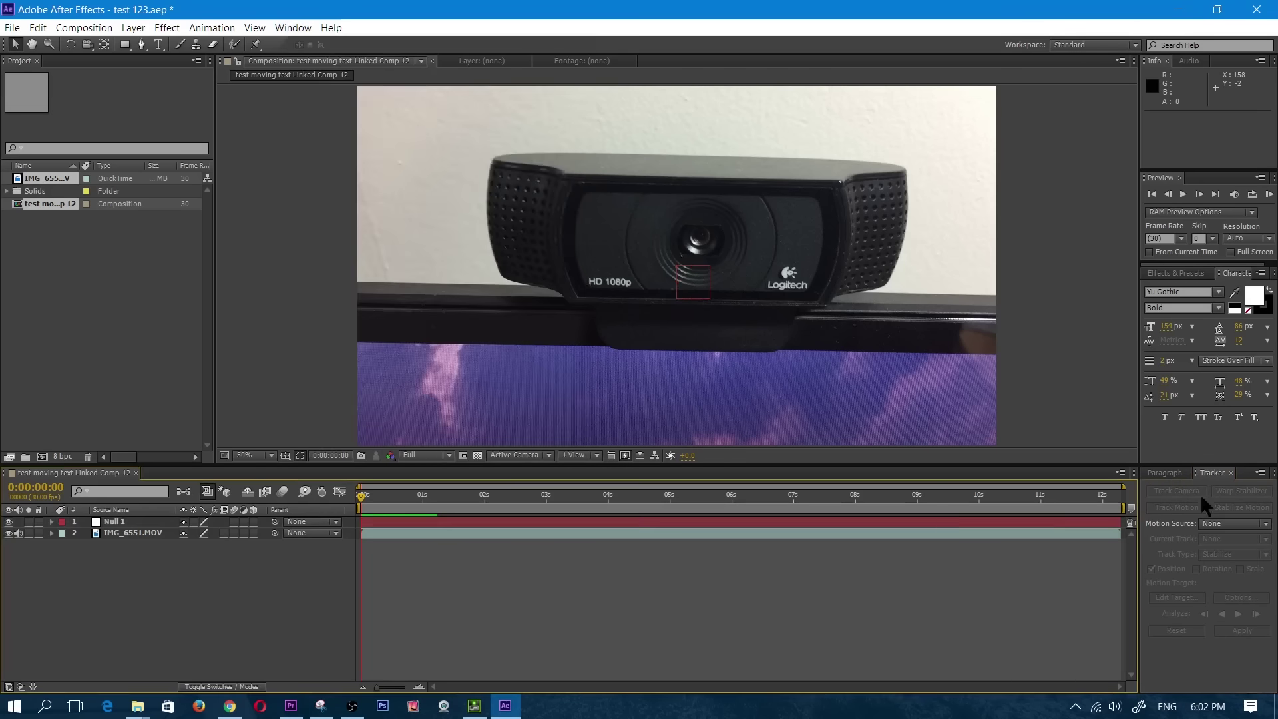
{"action": "left_click", "coordinate": [1208, 472]}
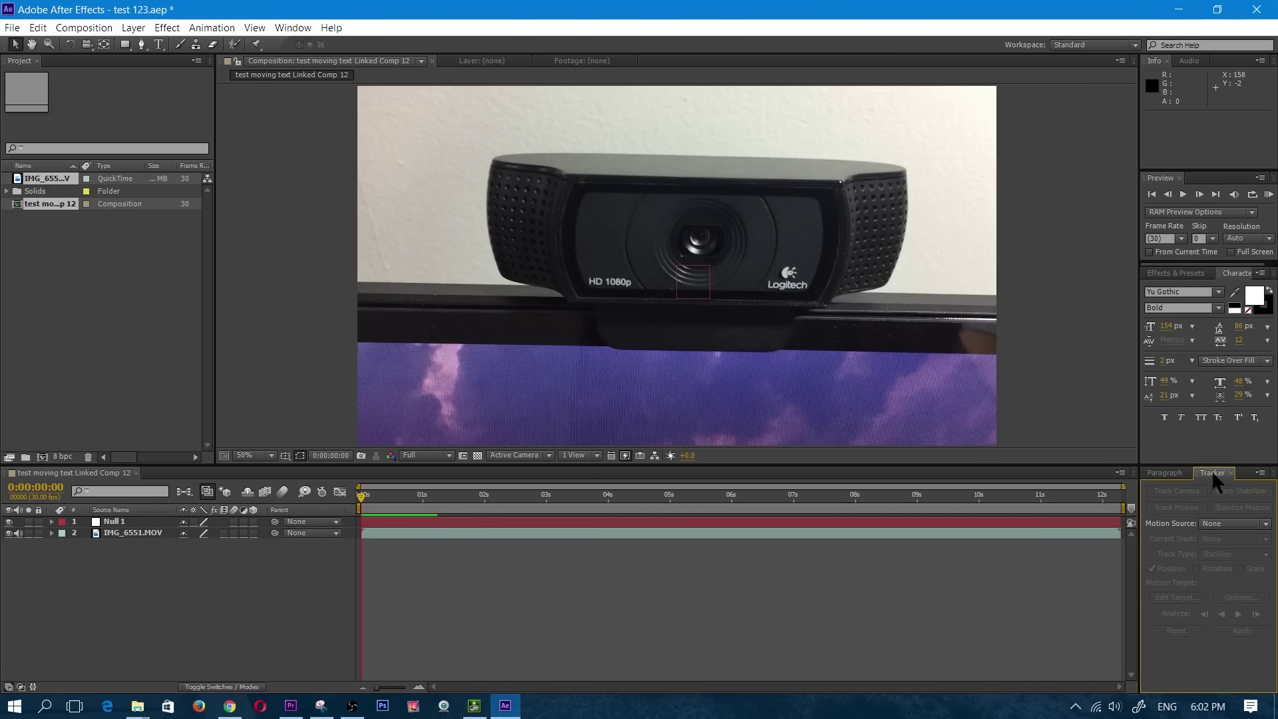
{"action": "left_click", "coordinate": [114, 532]}
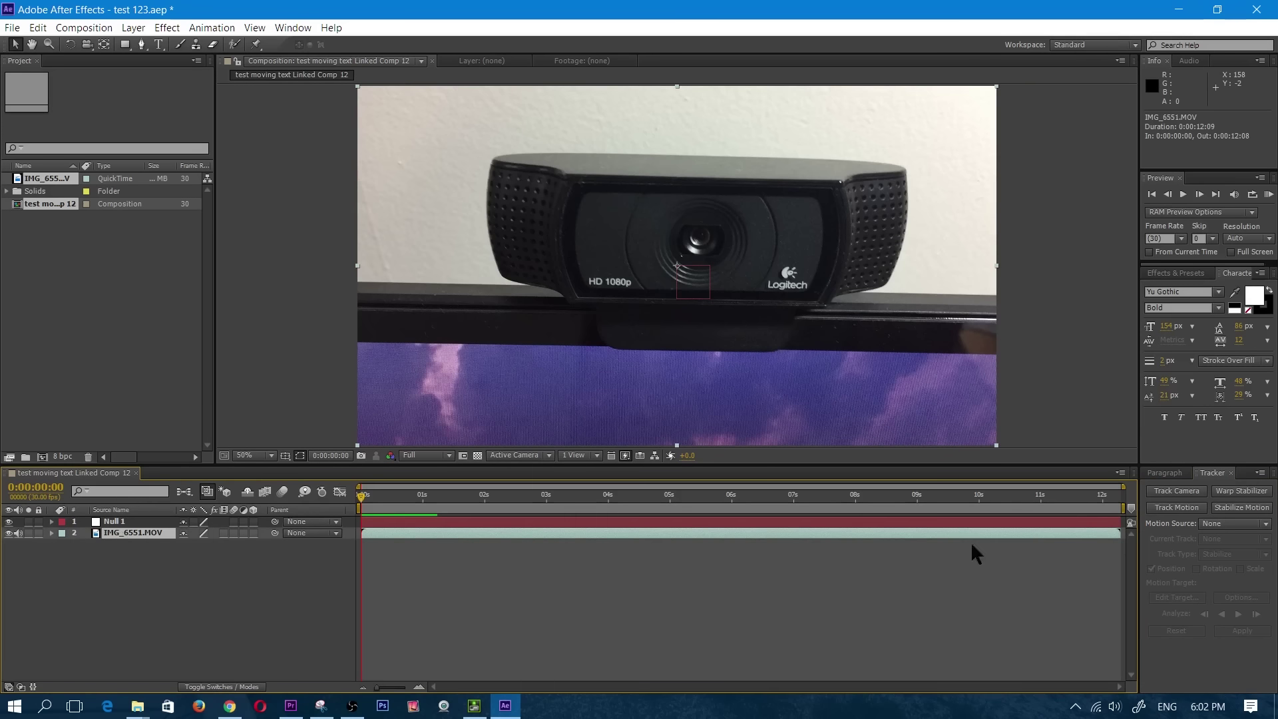
Start Track Motion on the footage and place Track Point 1 on the webcam lens highlight.
{"action": "left_click", "coordinate": [1182, 509]}
{"action": "scroll", "coordinate": [703, 233], "scroll_direction": "up", "scroll_amount": 1}
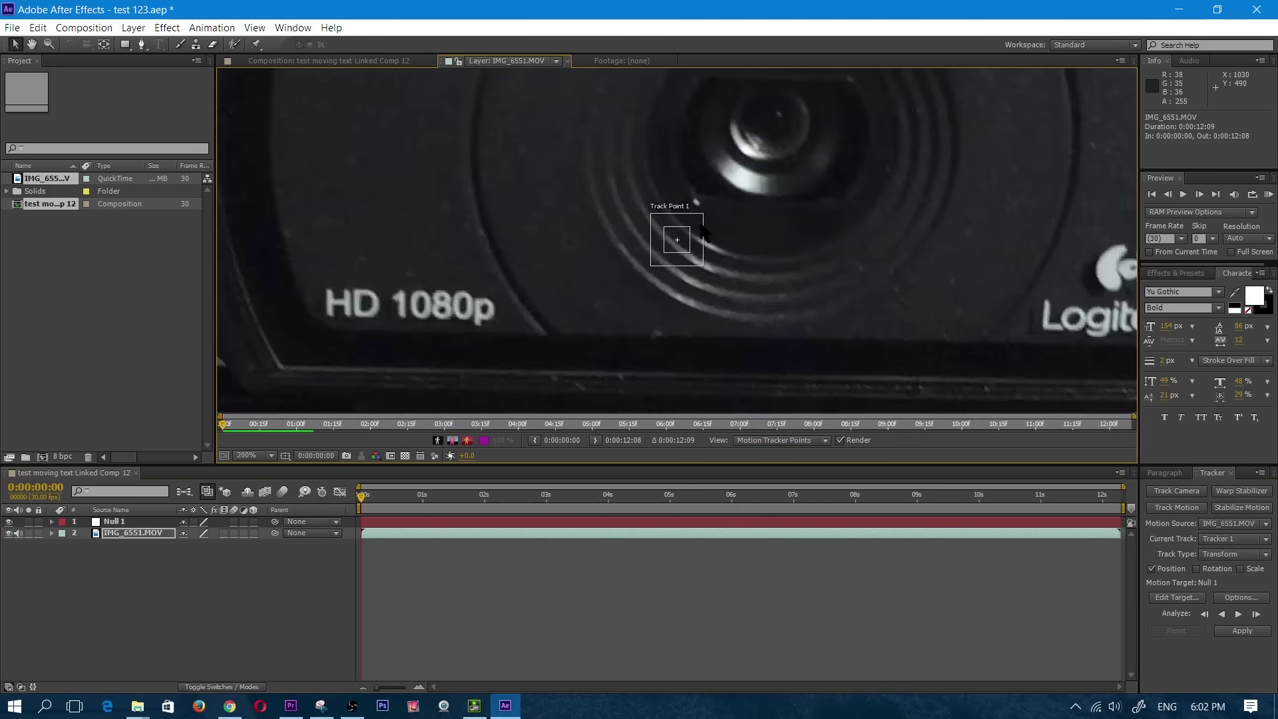
{"action": "scroll", "coordinate": [703, 233], "scroll_direction": "down", "scroll_amount": 2}
{"action": "scroll", "coordinate": [703, 233], "scroll_direction": "up", "scroll_amount": 3}
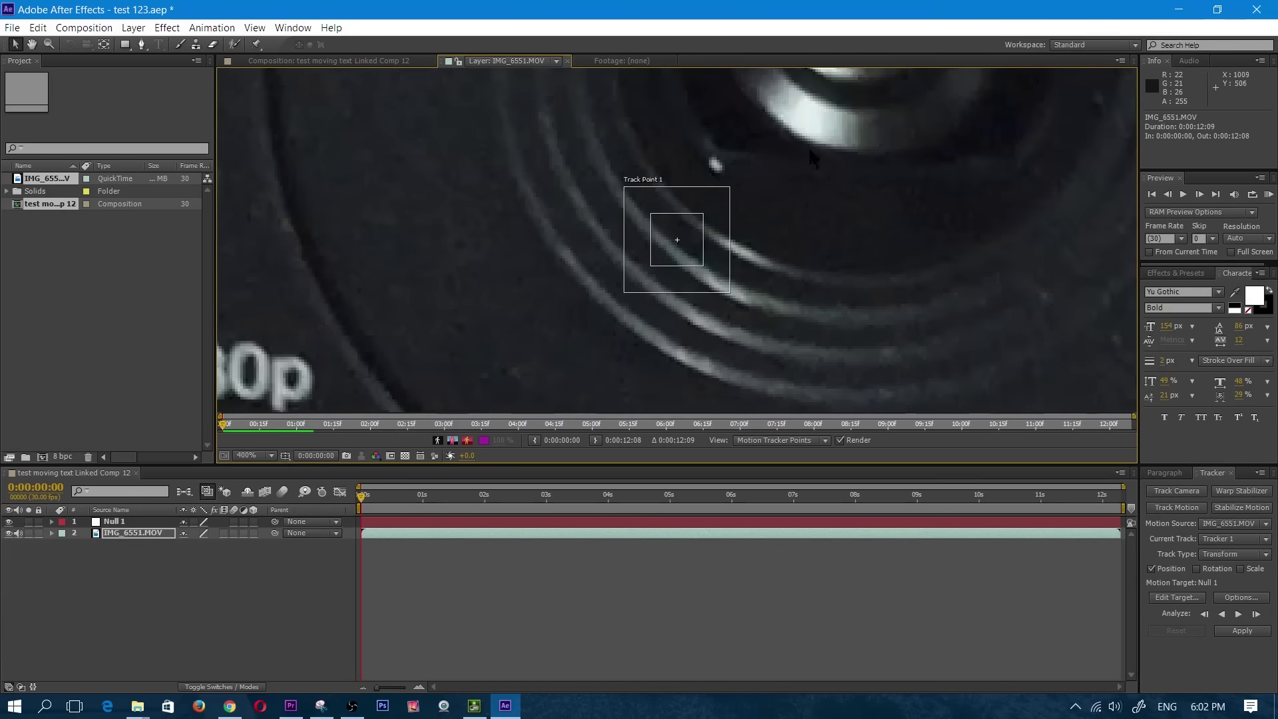
{"action": "left_click_drag", "start_coordinate": [692, 235], "coordinate": [825, 118]}
Refine Track Point 1's position and enlarge its feature and search areas.
{"action": "scroll", "coordinate": [792, 137], "scroll_direction": "down", "scroll_amount": 2}
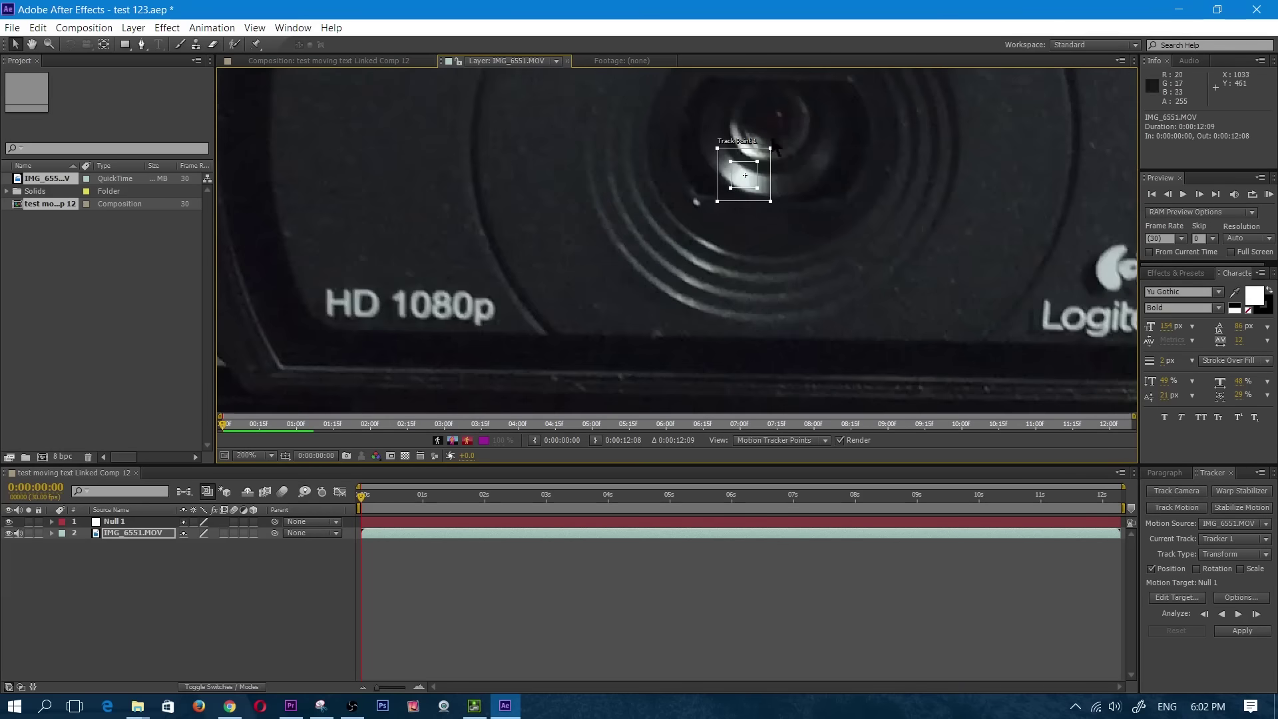
{"action": "left_click_drag", "start_coordinate": [759, 164], "coordinate": [766, 136]}
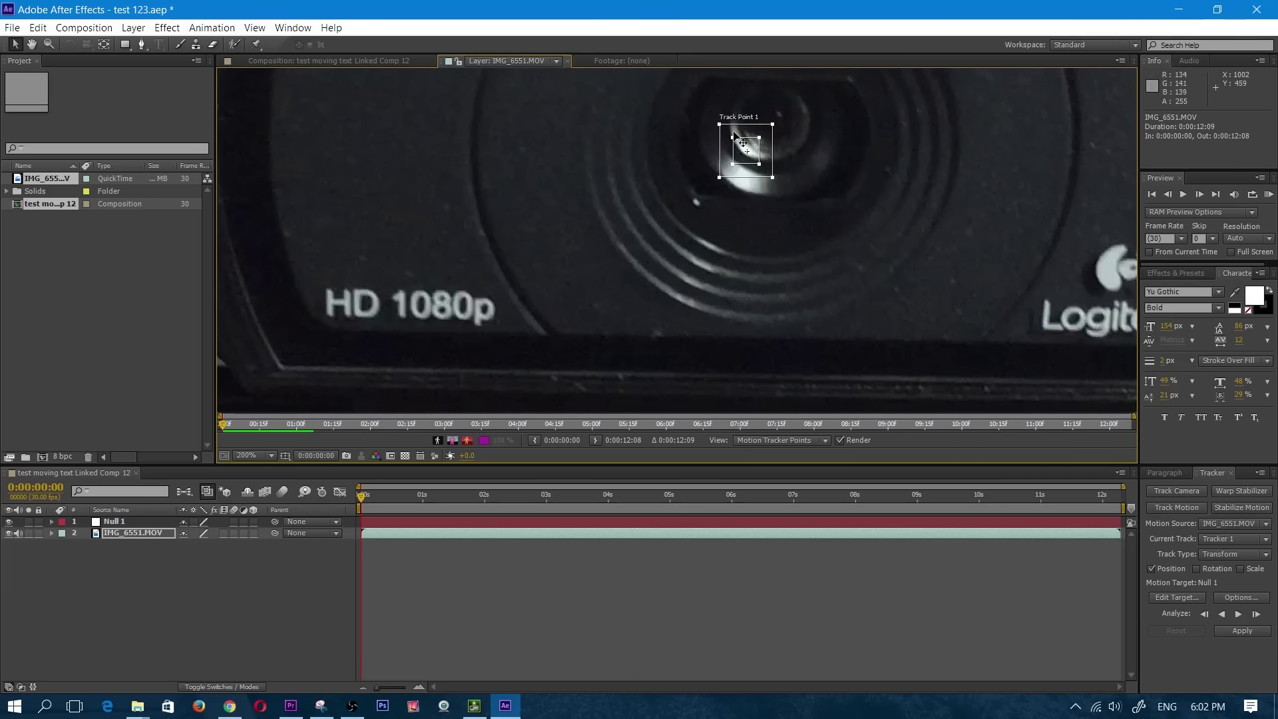
{"action": "left_click_drag", "start_coordinate": [733, 137], "coordinate": [723, 127]}
{"action": "left_click_drag", "start_coordinate": [774, 180], "coordinate": [793, 188]}
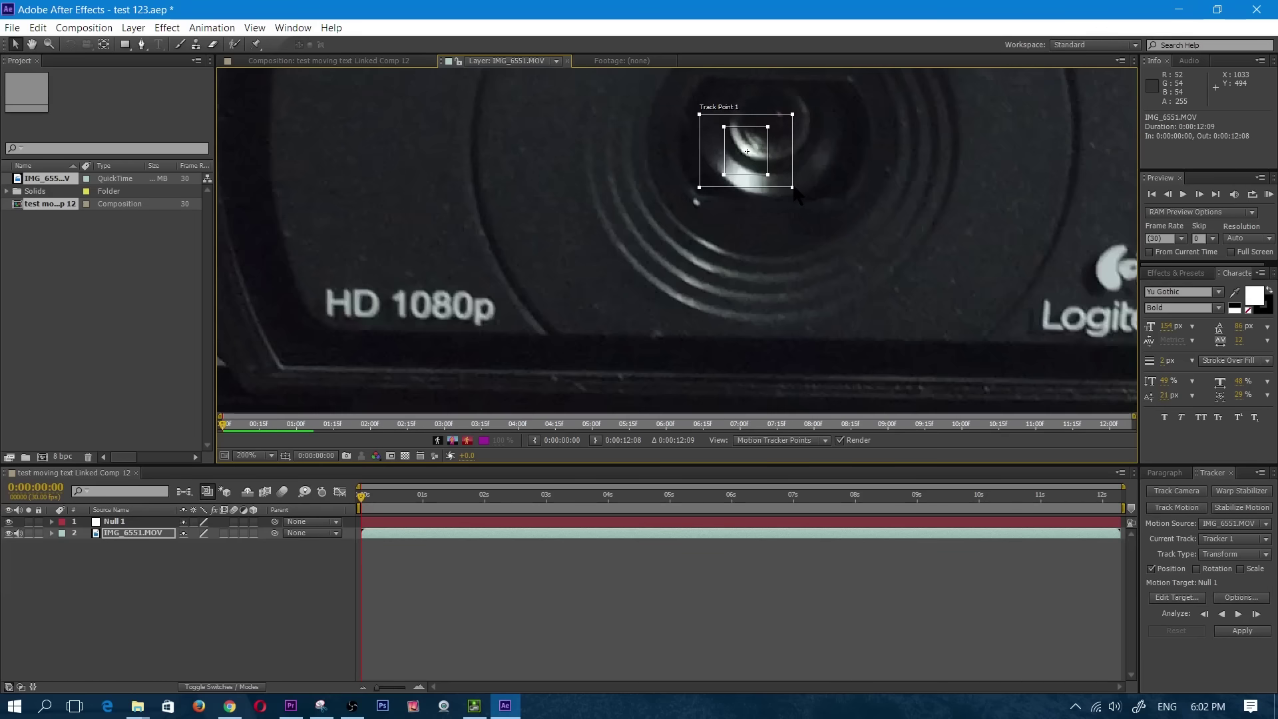
{"action": "scroll", "coordinate": [833, 257], "scroll_direction": "down", "scroll_amount": 2}
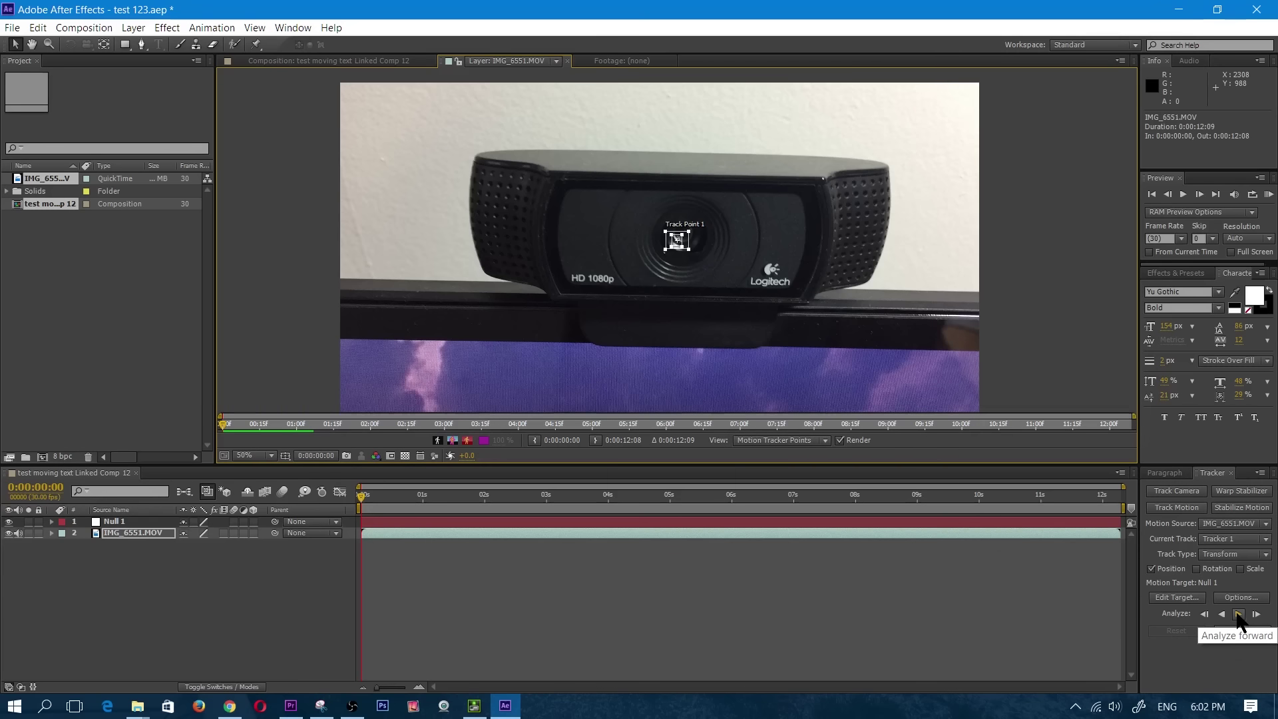
Analyze Track Point 1 forward through the clip, then return to the first frame.
{"action": "left_click", "coordinate": [1237, 614]}
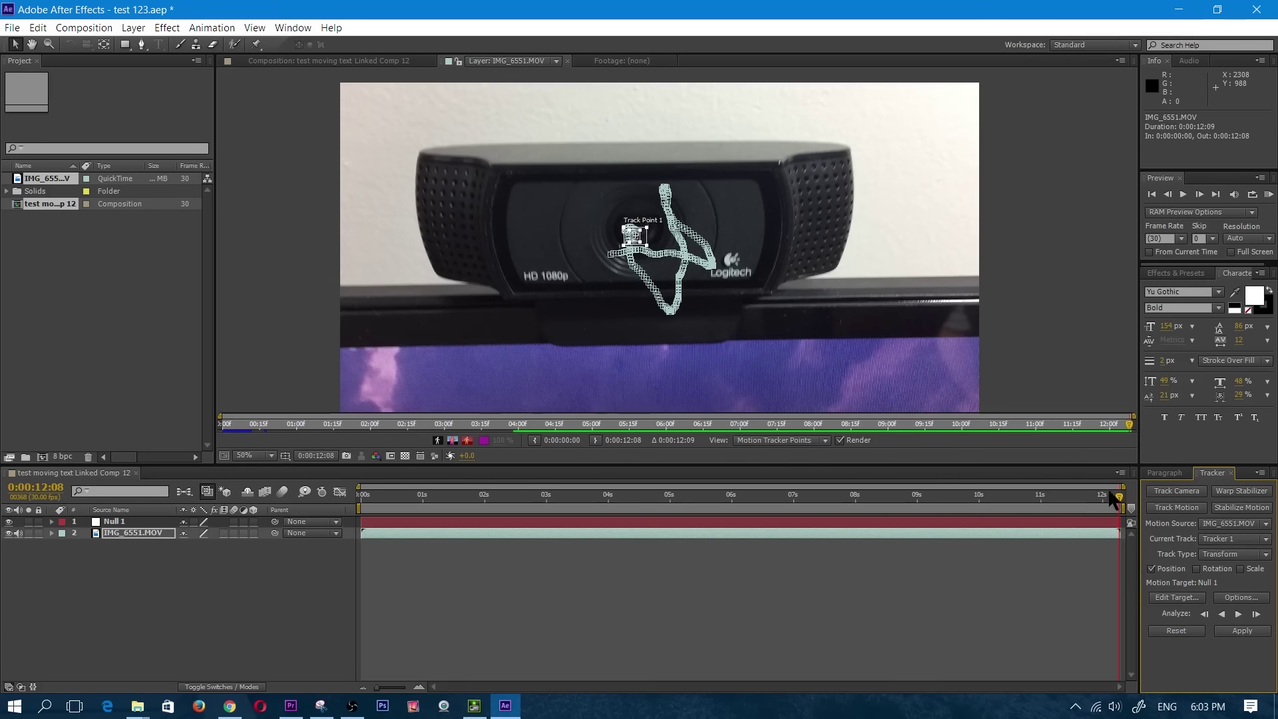
{"action": "left_click_drag", "start_coordinate": [1118, 498], "coordinate": [341, 498]}
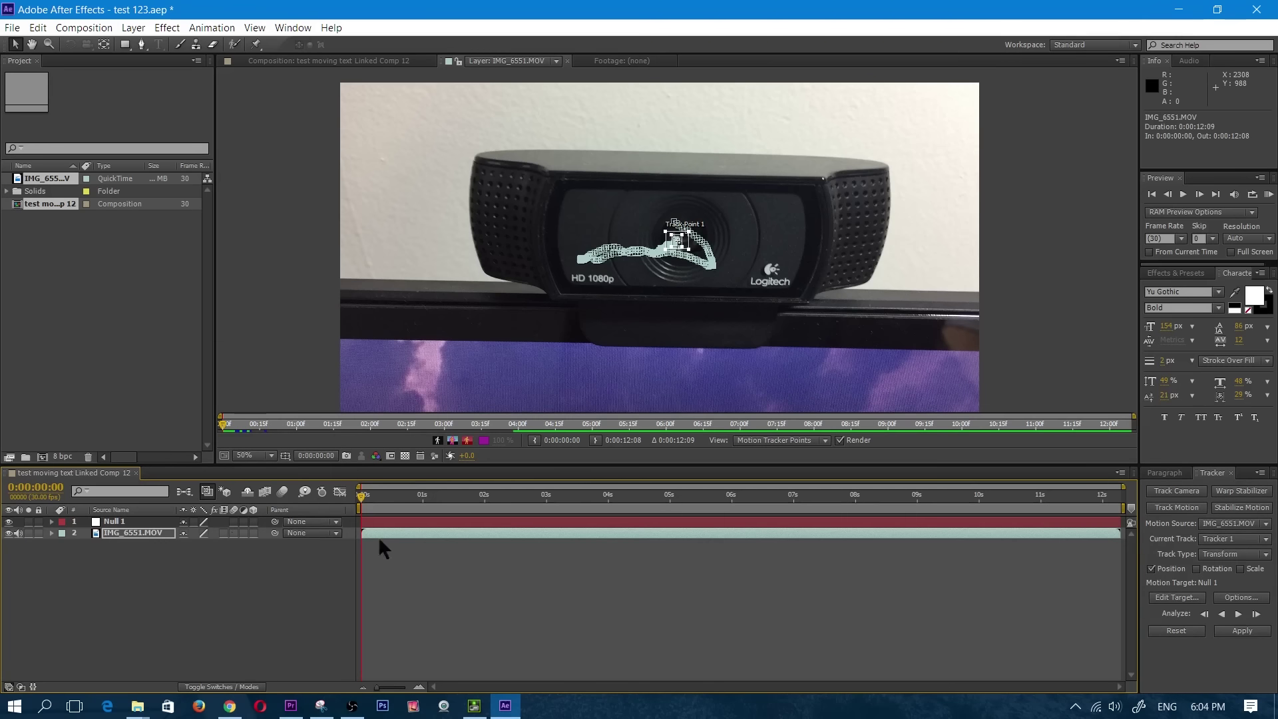
Set Null 1 as the motion target and apply the track in X and Y.
{"action": "left_click", "coordinate": [1176, 598]}
{"action": "left_click", "coordinate": [649, 336]}
{"action": "left_click", "coordinate": [642, 343]}
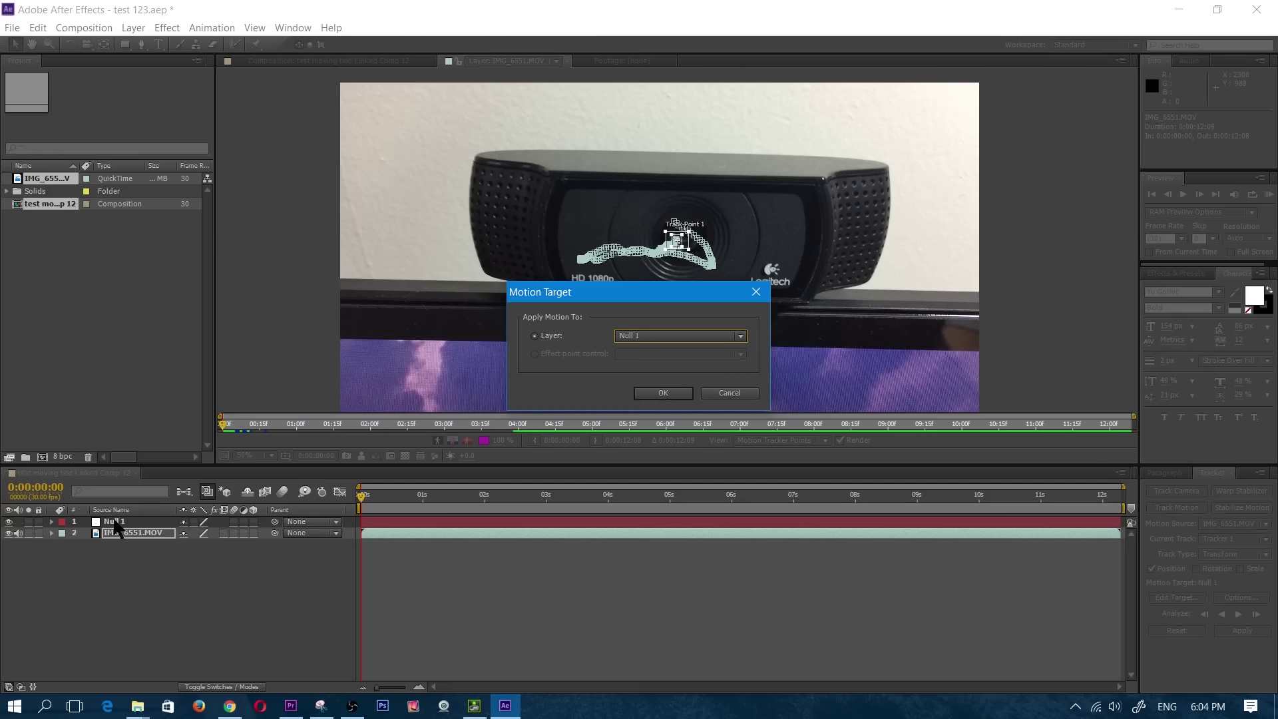
{"action": "left_click", "coordinate": [664, 393]}
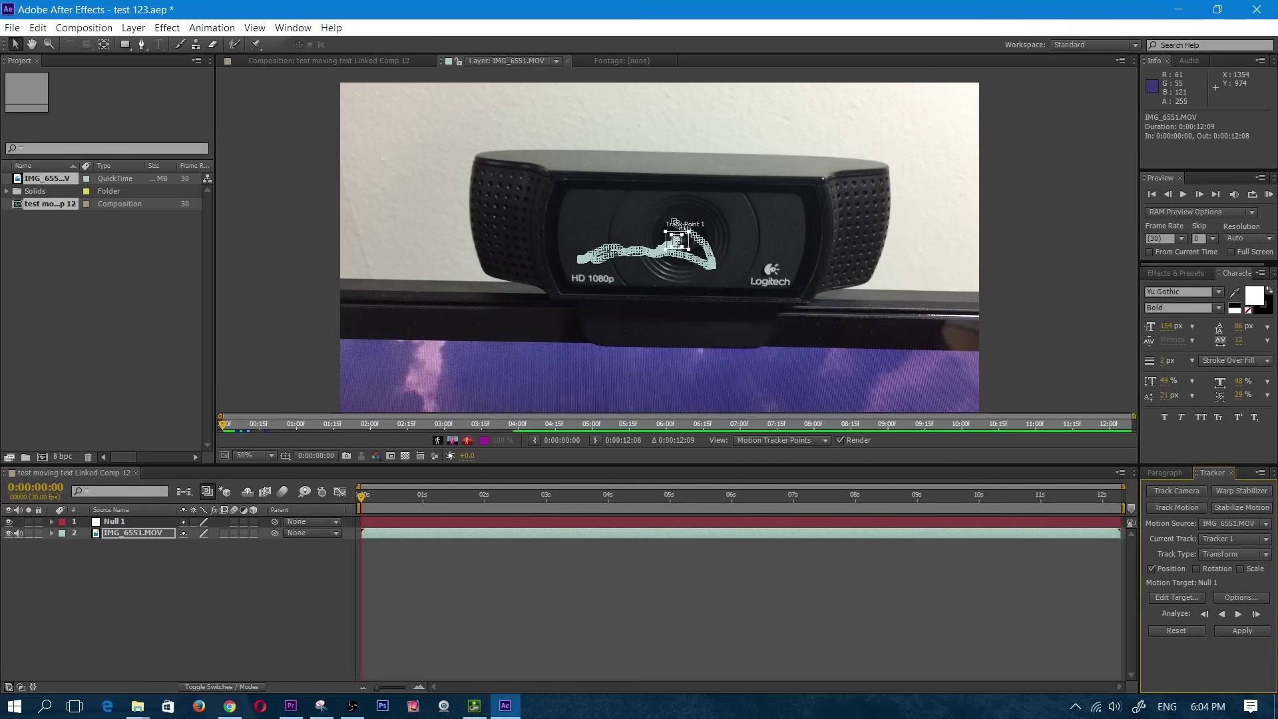
{"action": "left_click", "coordinate": [1240, 628]}
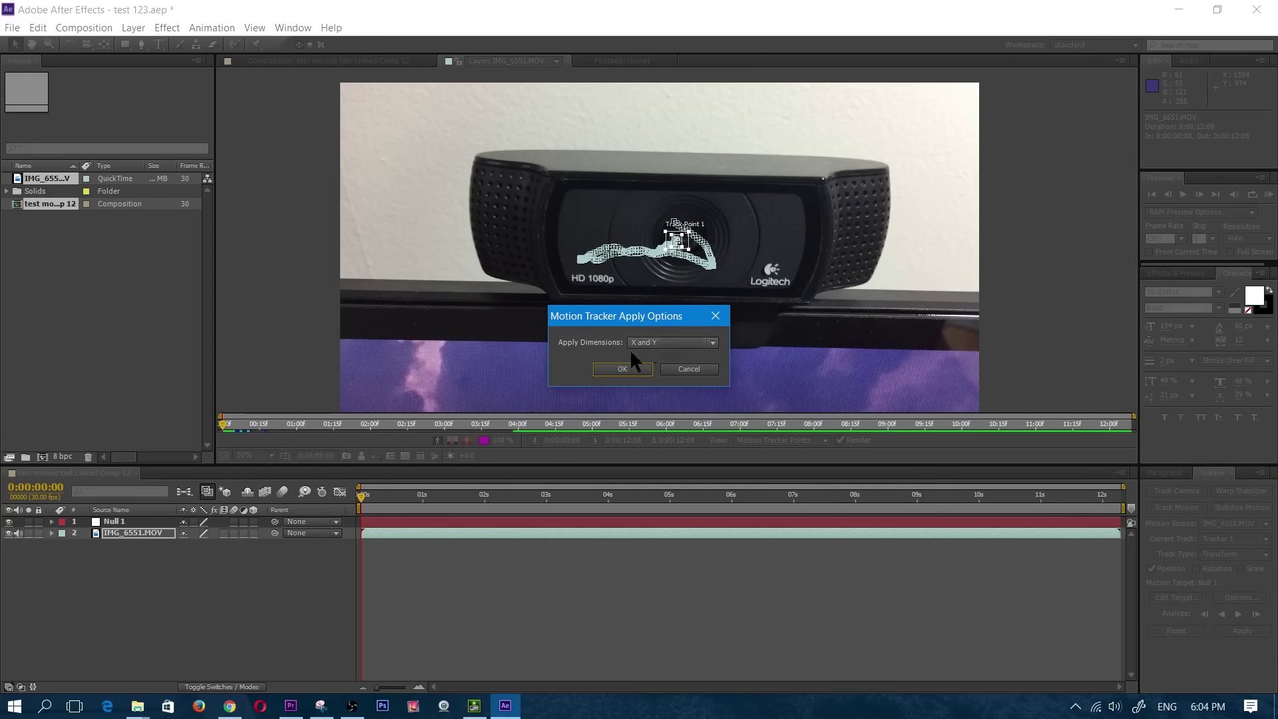
{"action": "left_click", "coordinate": [622, 368]}
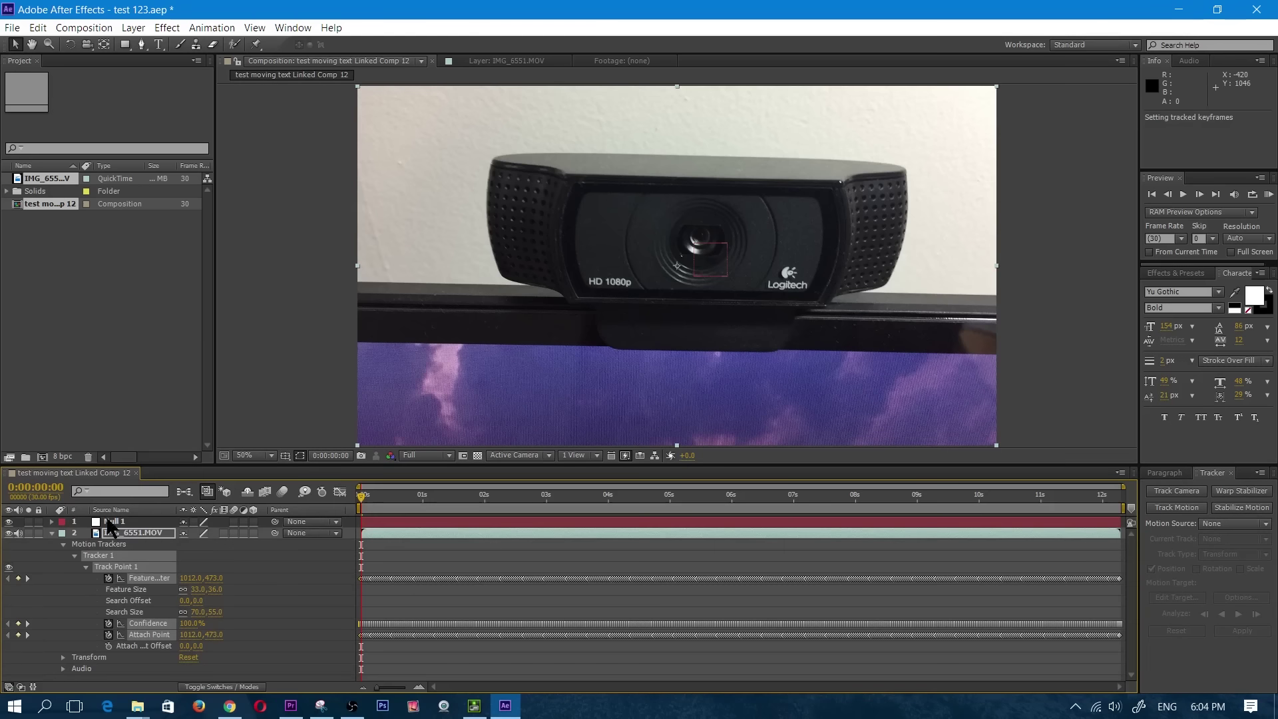
Expand Null 1's Transform properties and select all its tracked keyframes.
{"action": "left_click", "coordinate": [51, 522]}
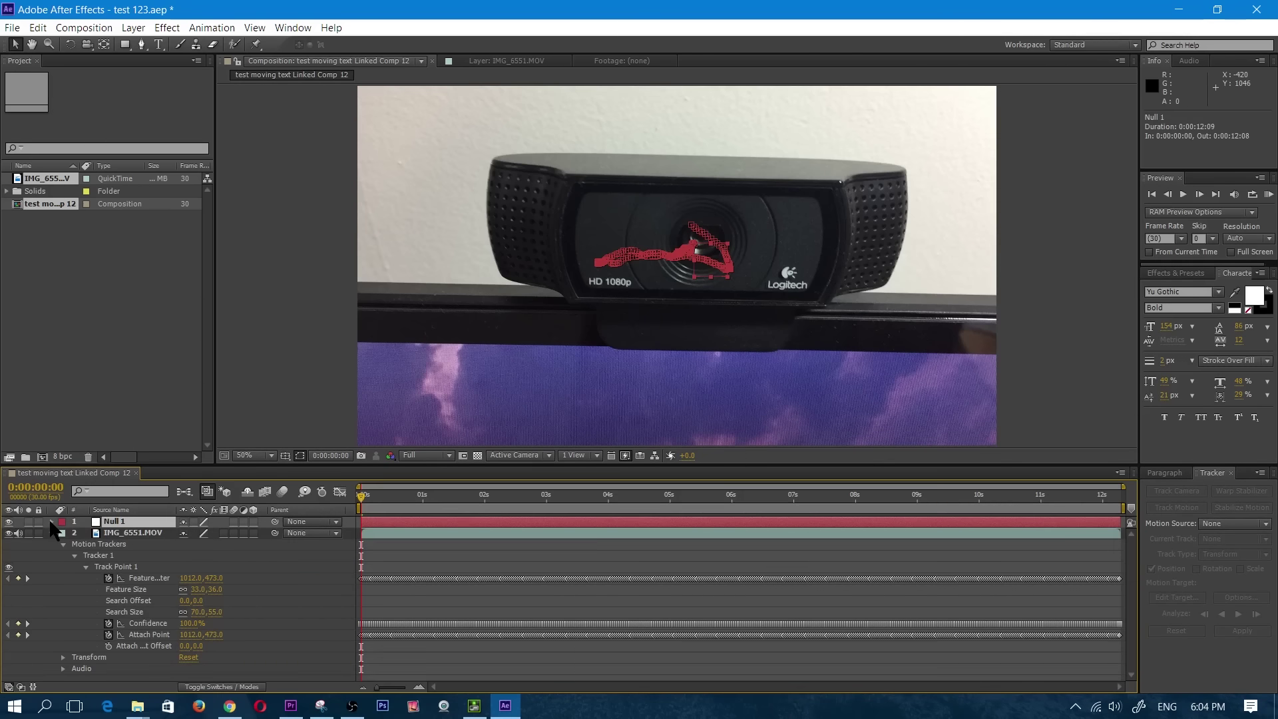
{"action": "left_click", "coordinate": [51, 521]}
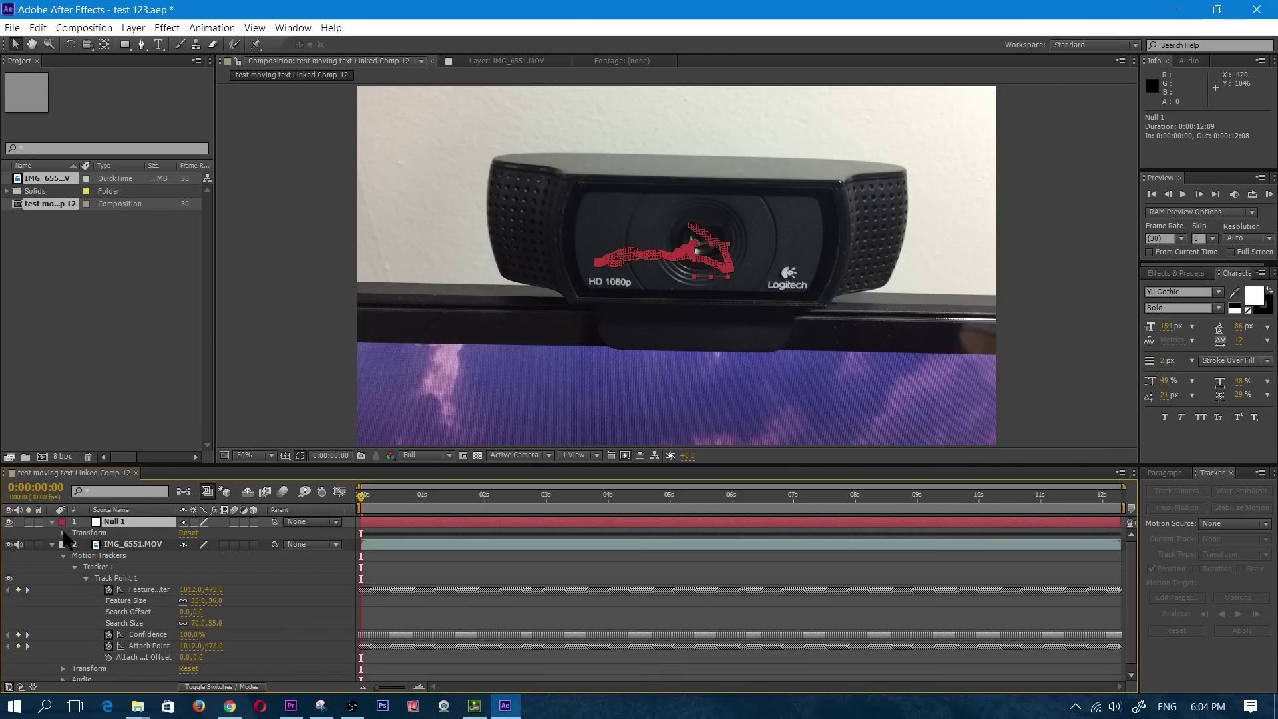
{"action": "left_click", "coordinate": [95, 531]}
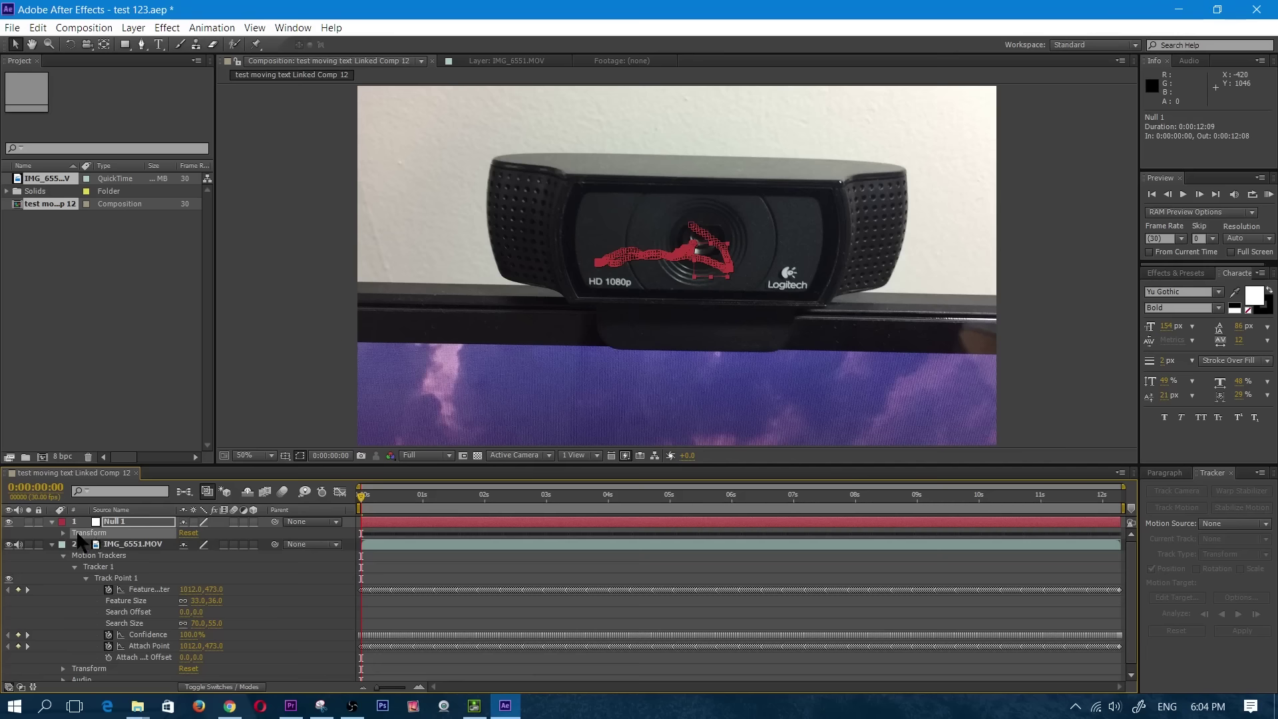
{"action": "left_click", "coordinate": [64, 532]}
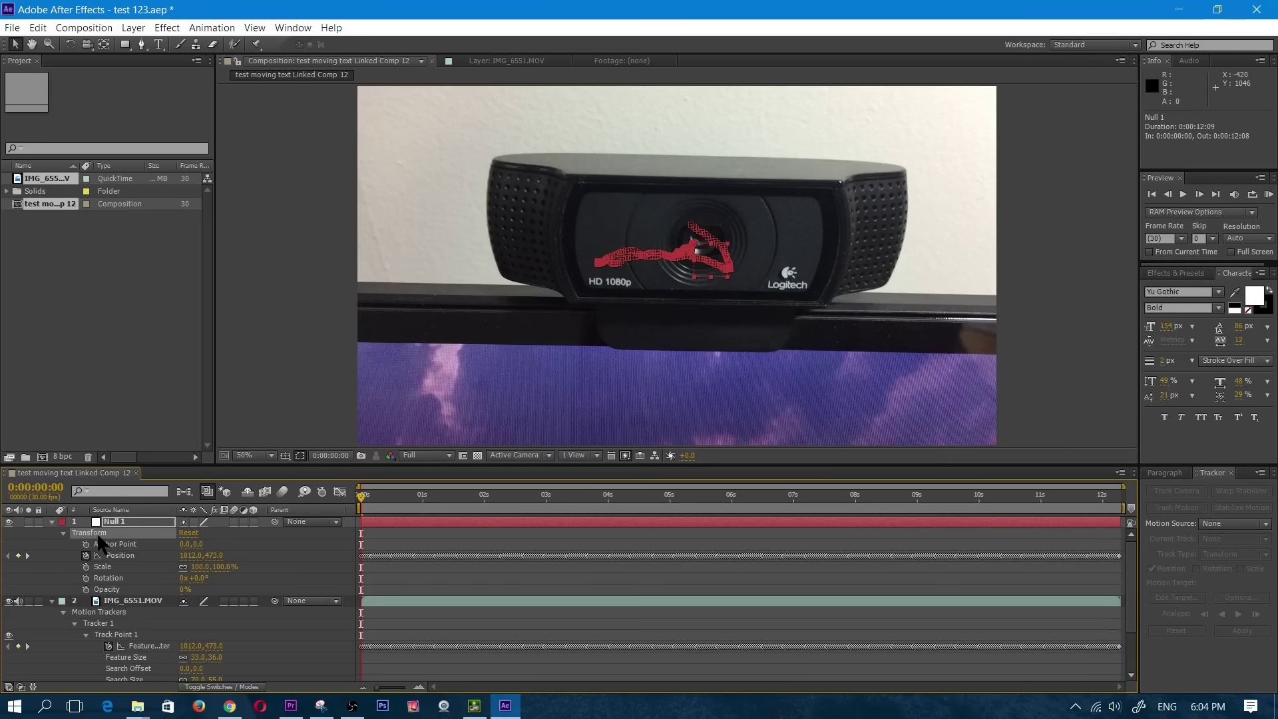
{"action": "left_click", "coordinate": [103, 557]}
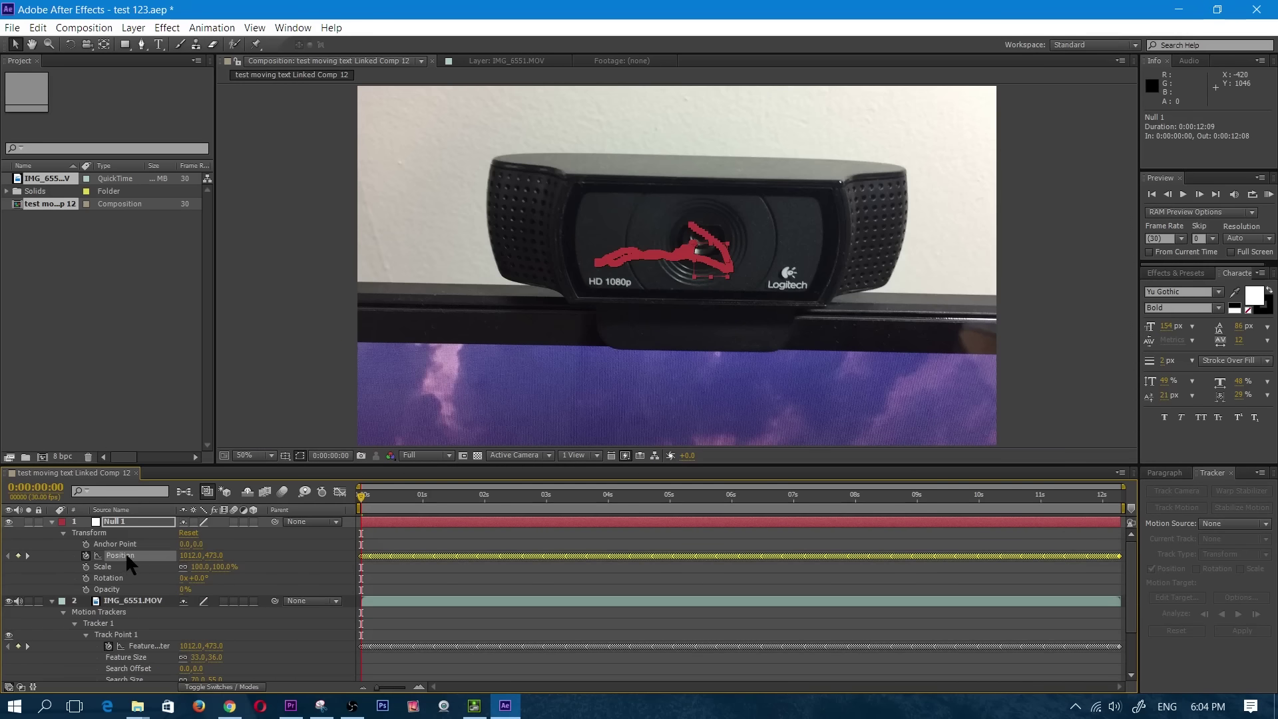
{"action": "left_click_drag", "start_coordinate": [338, 543], "coordinate": [1267, 586]}
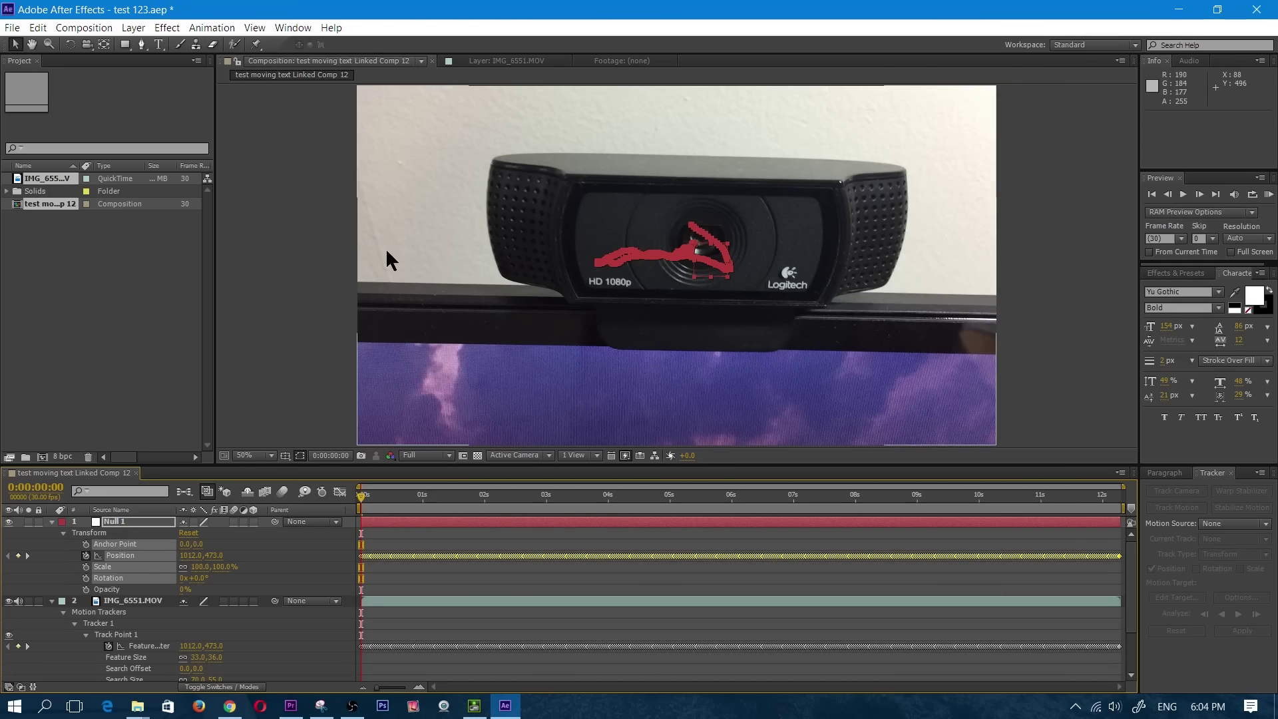
Apply Easy Ease to the selected Null 1 keyframes.
{"action": "left_click", "coordinate": [224, 29]}
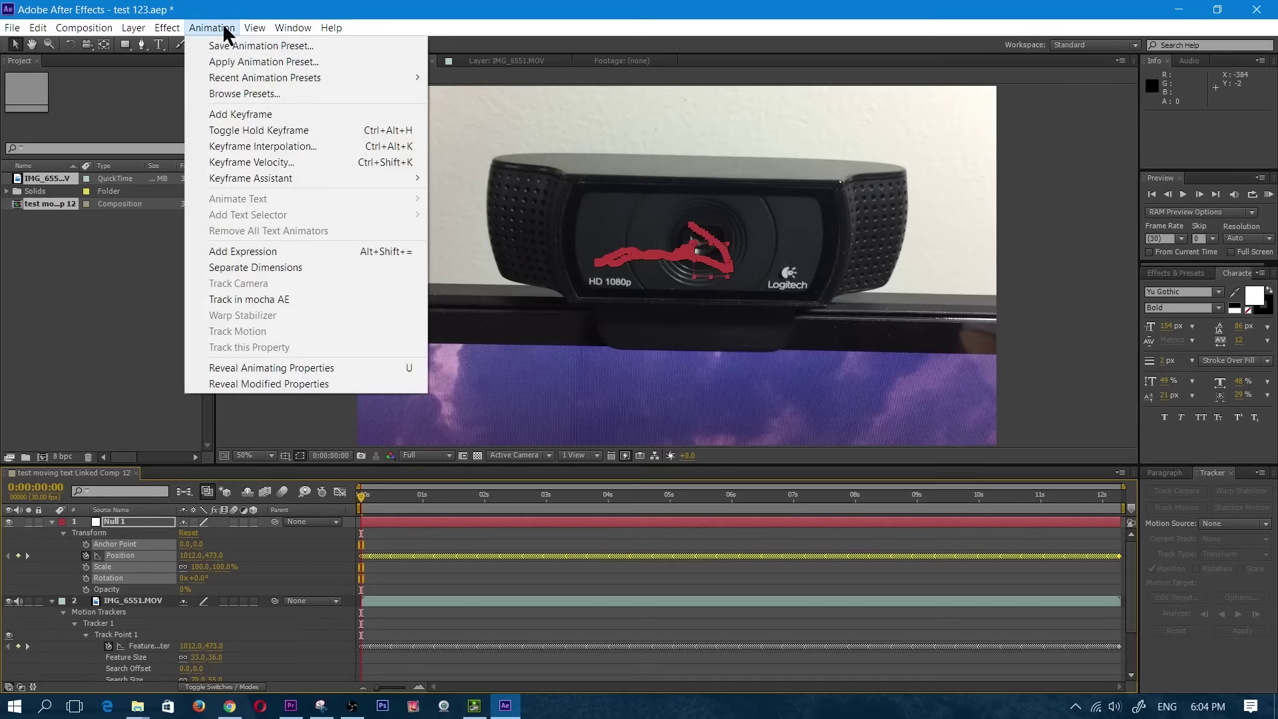
{"action": "right_click", "coordinate": [563, 556]}
{"action": "mouse_move", "coordinate": [589, 545]}
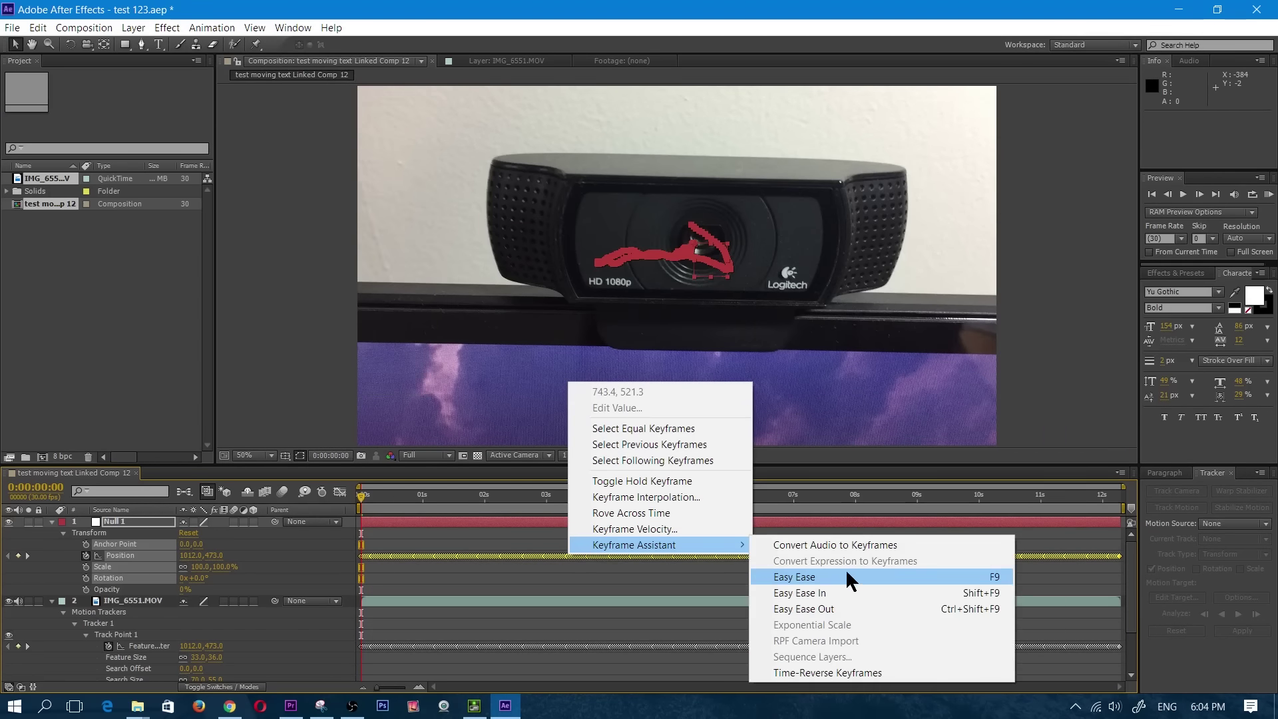
{"action": "left_click", "coordinate": [824, 574]}
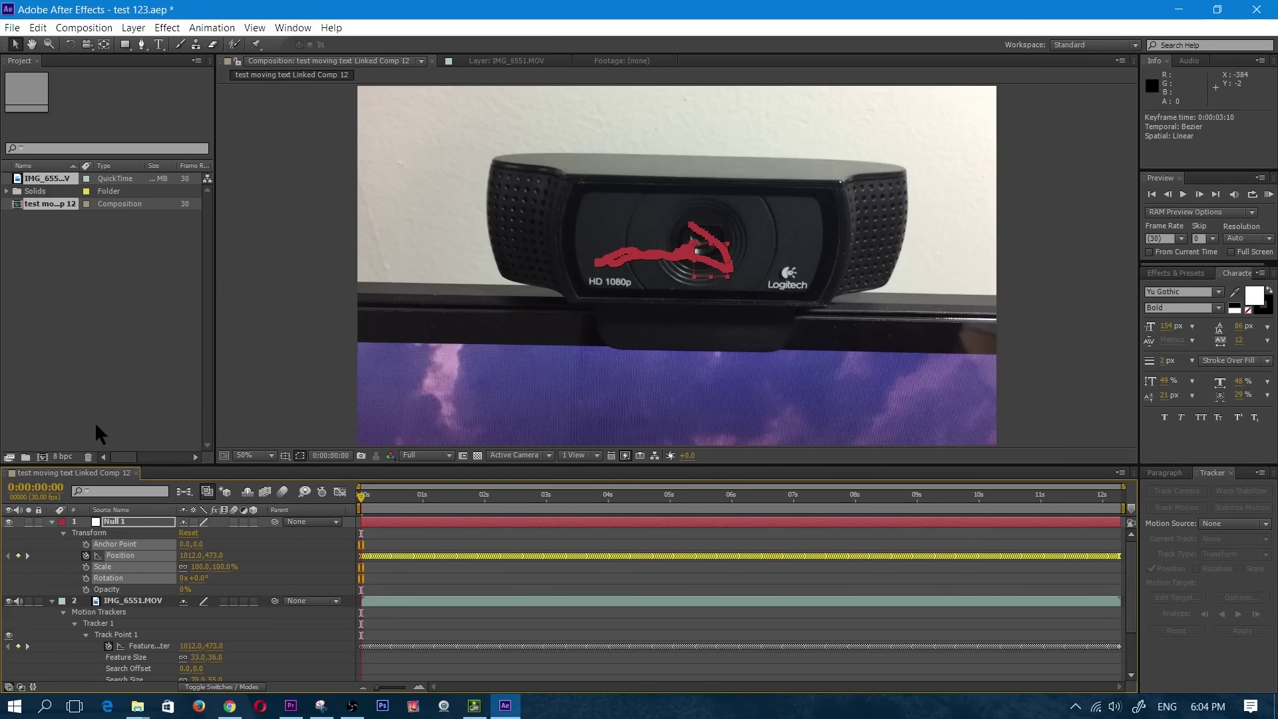
{"action": "key", "text": "ctrl+t"}
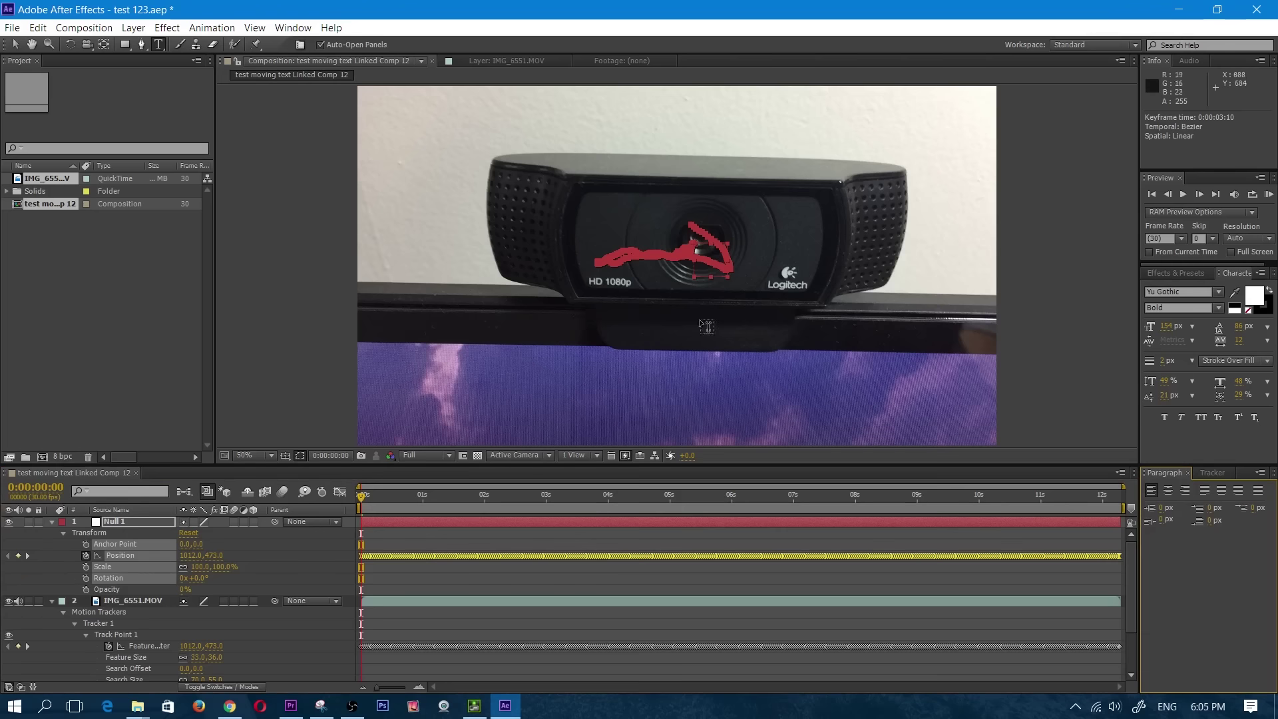
Add the text 'Logitech C920 1080p' below the webcam in Microsoft JhengHei Light.
{"action": "left_click", "coordinate": [649, 332]}
{"action": "type", "text": "Logitech"}
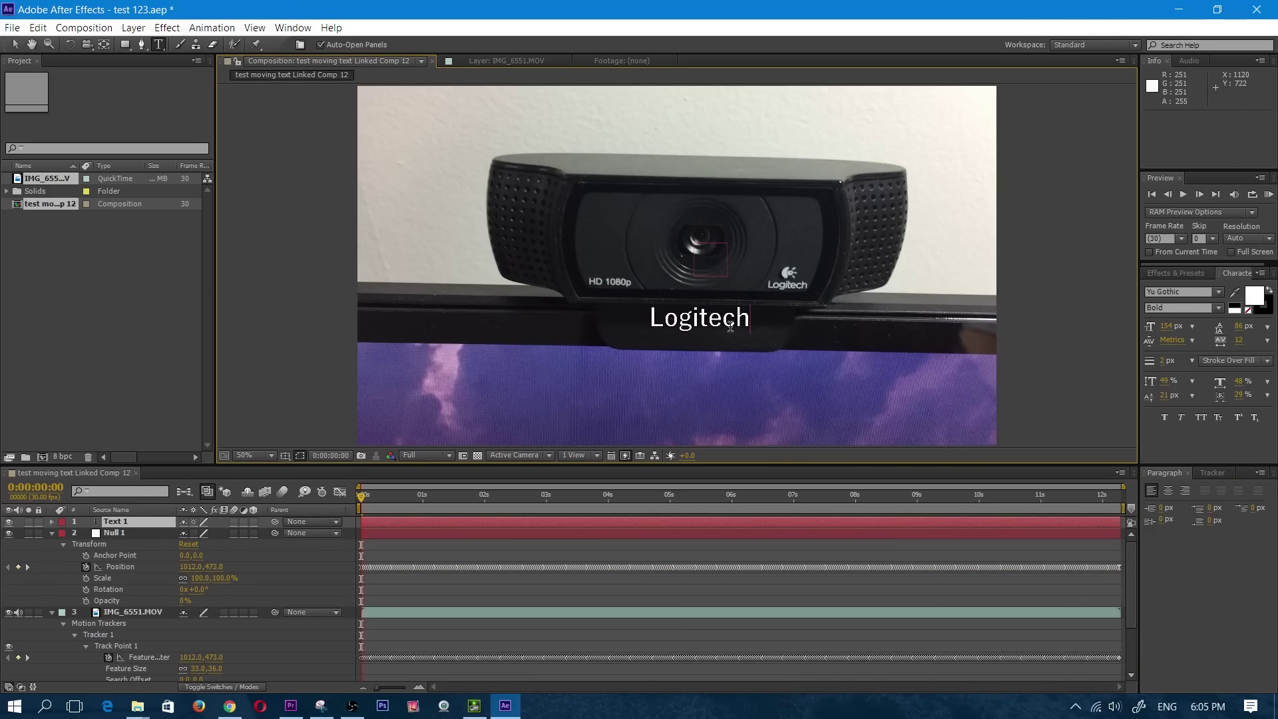
{"action": "type", "text": " C920 1080p"}
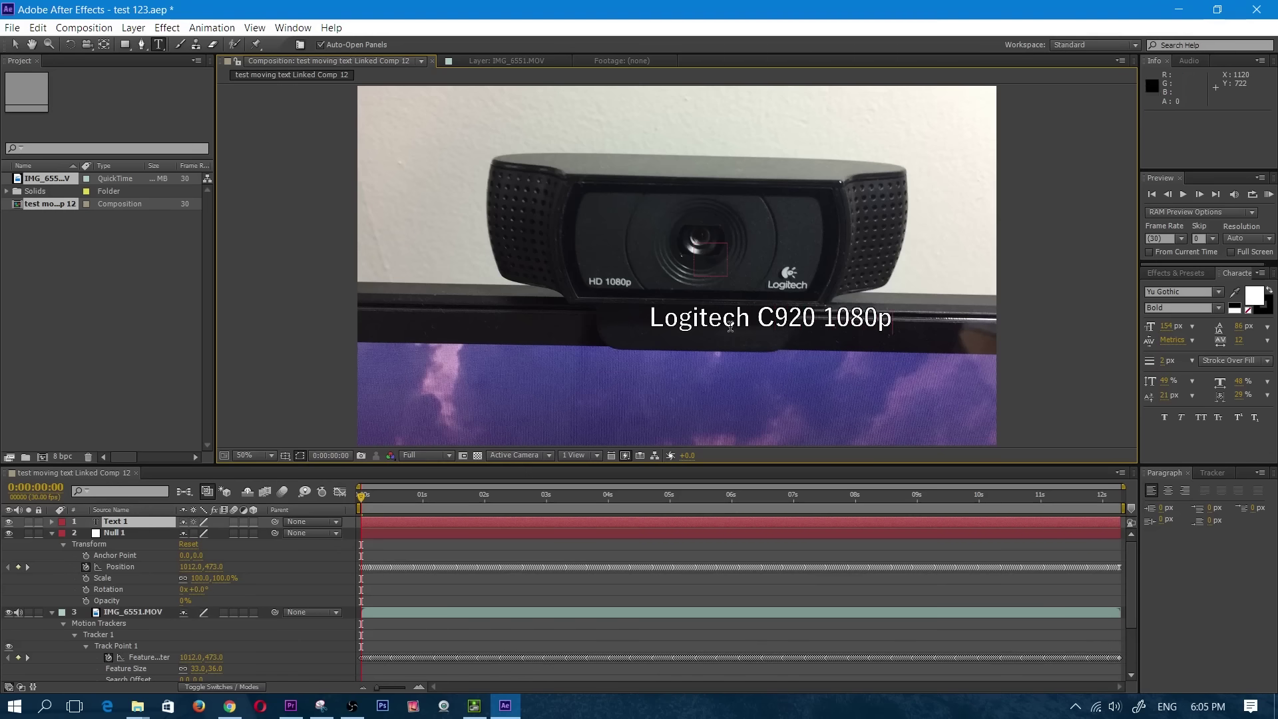
{"action": "left_click", "coordinate": [1191, 291]}
{"action": "key", "text": "Down"}
{"action": "left_click_drag", "start_coordinate": [883, 318], "coordinate": [648, 319]}
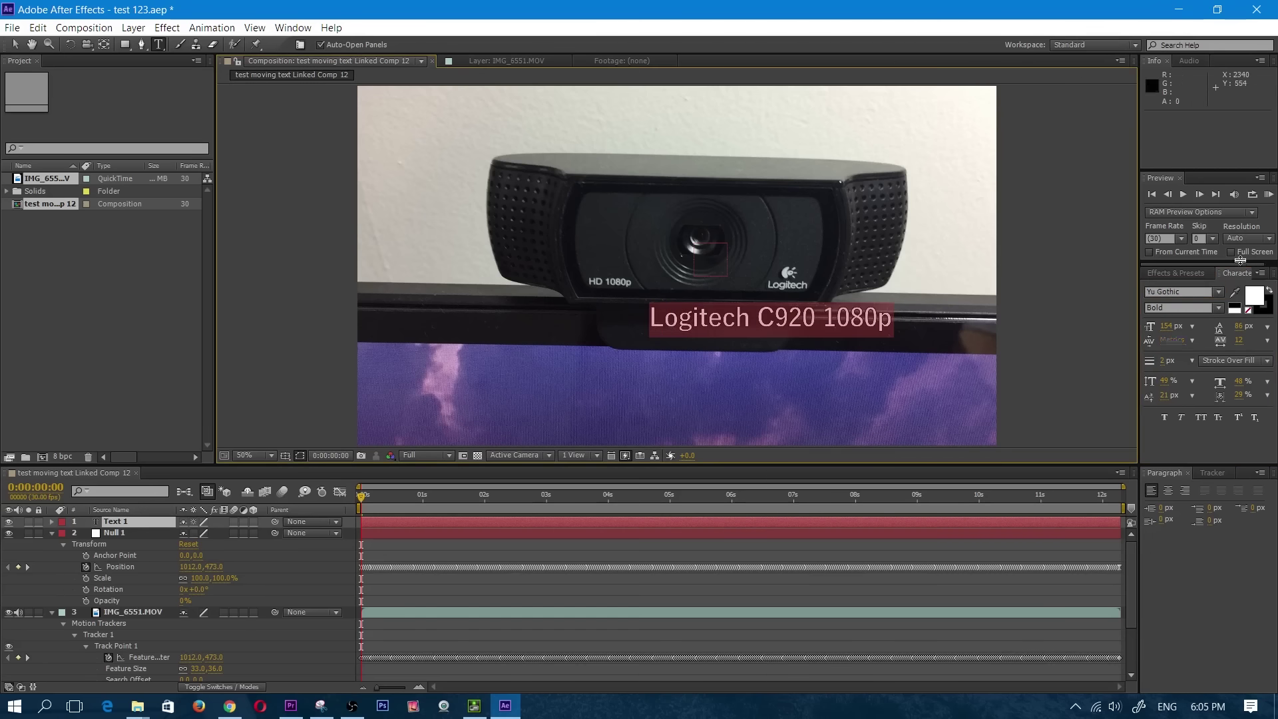
{"action": "key", "text": "Up"}
{"action": "key", "text": "Up"}
{"action": "key", "text": "Up"}
{"action": "left_click", "coordinate": [1201, 306]}
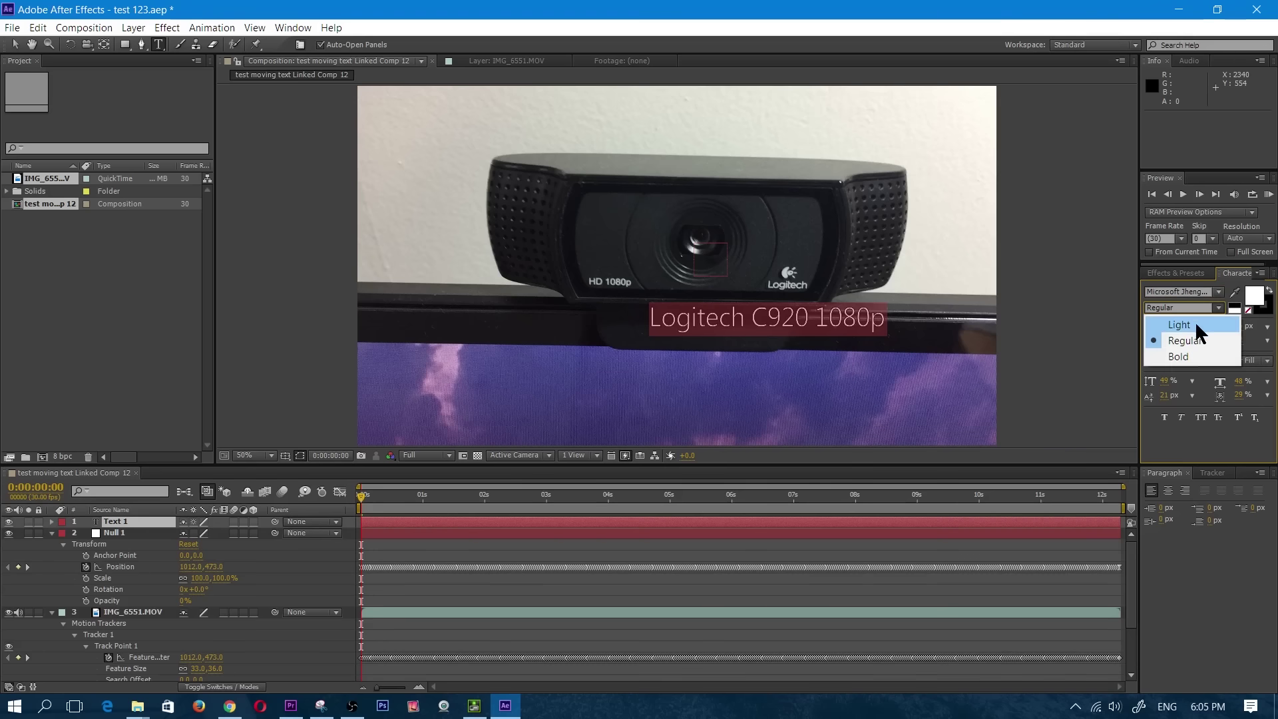
{"action": "left_click", "coordinate": [1195, 323]}
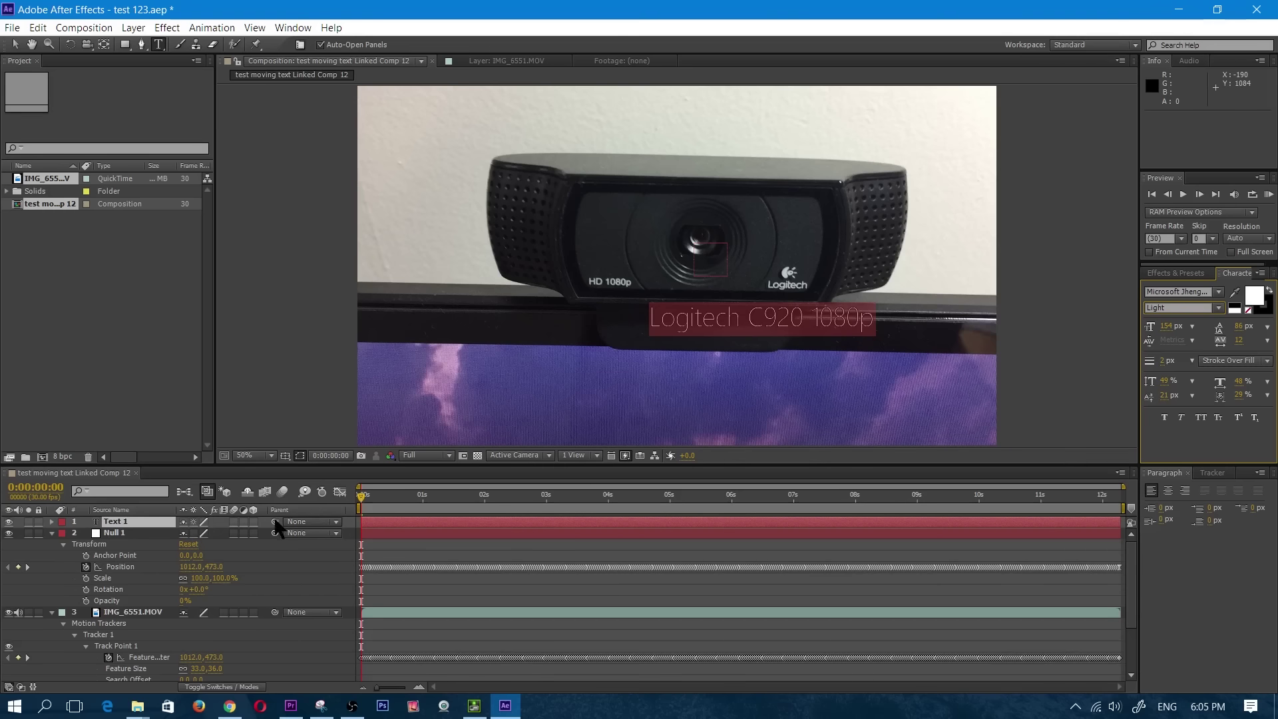
Parent the Logitech C920 1080p text layer to Null 1 and scrub to check it follows.
{"action": "left_click_drag", "start_coordinate": [274, 521], "coordinate": [105, 529]}
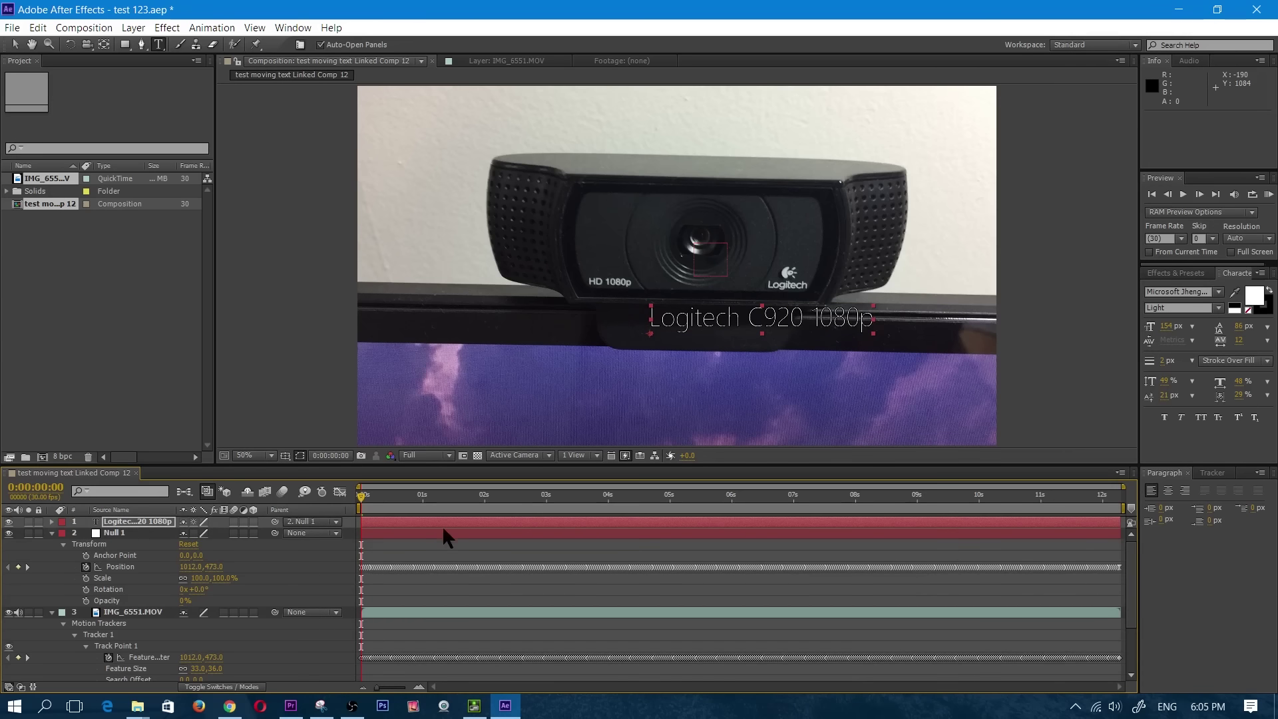
{"action": "left_click_drag", "start_coordinate": [361, 495], "coordinate": [486, 510]}
In Premiere Pro, preview the moving title and move to the power-bank clip.
{"action": "left_click", "coordinate": [290, 706]}
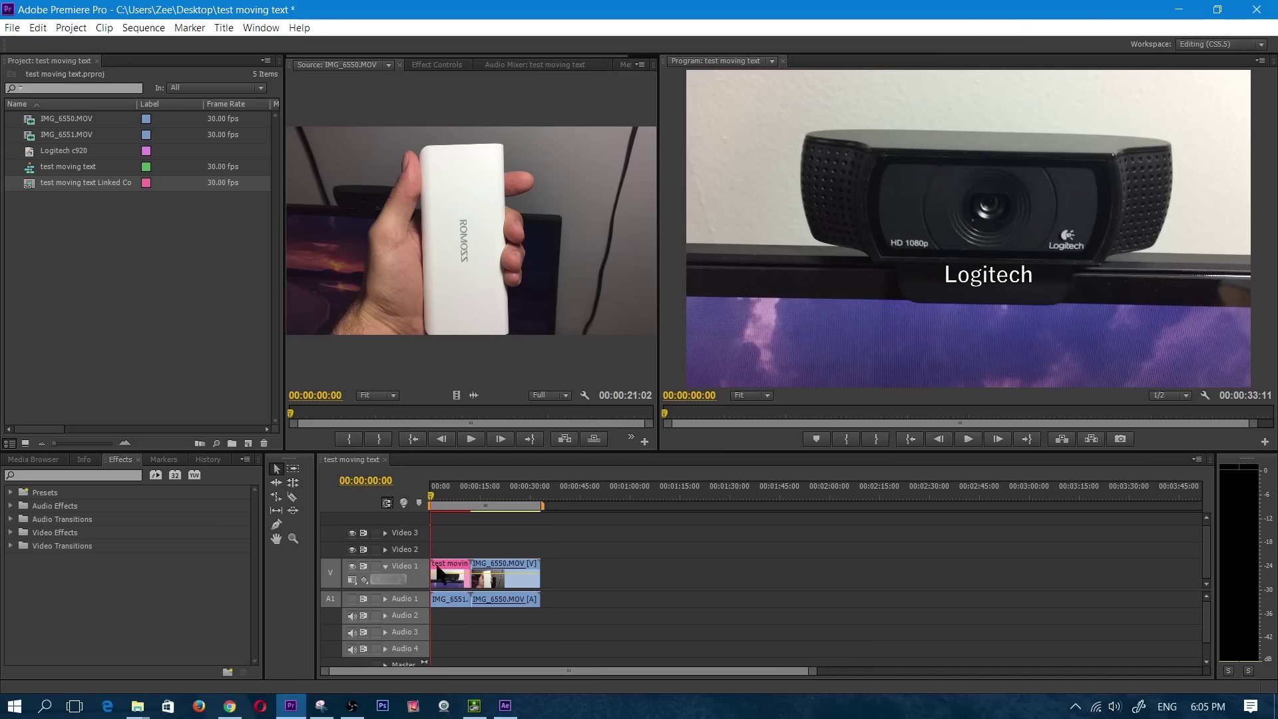
{"action": "left_click_drag", "start_coordinate": [433, 504], "coordinate": [456, 499]}
{"action": "key", "text": "Home"}
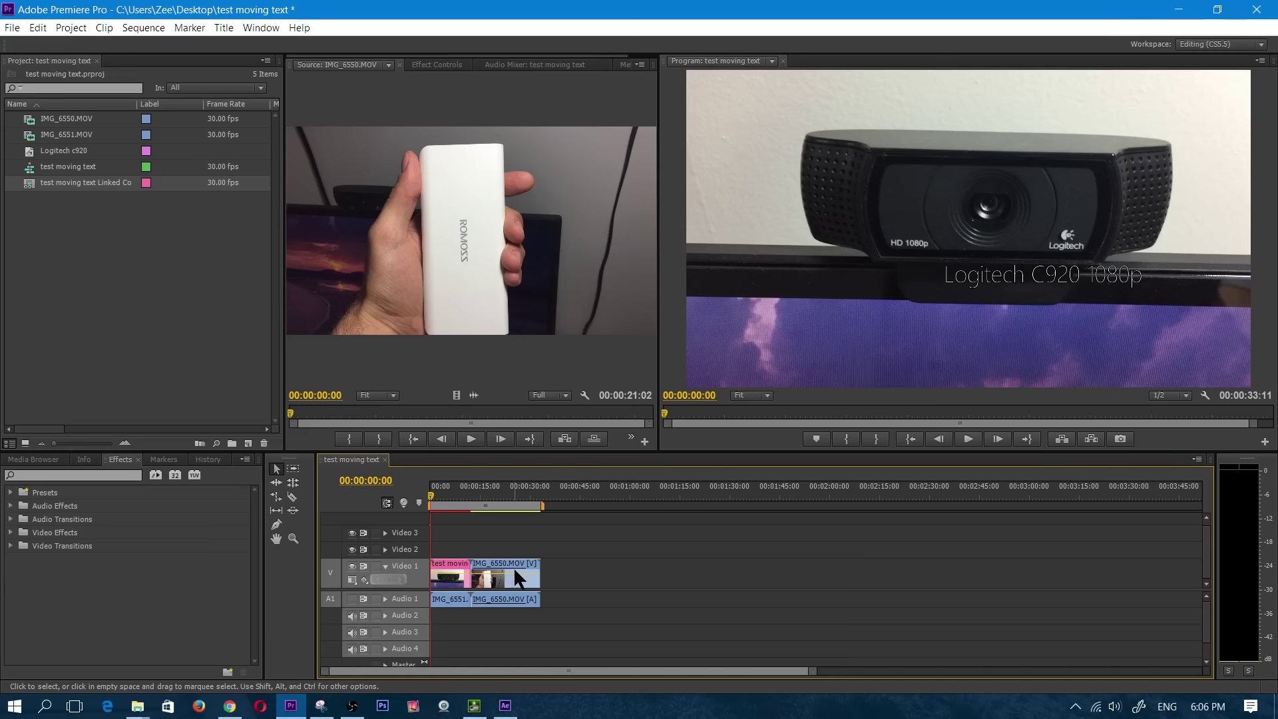
{"action": "left_click", "coordinate": [473, 497]}
{"action": "left_click_drag", "start_coordinate": [473, 496], "coordinate": [474, 496]}
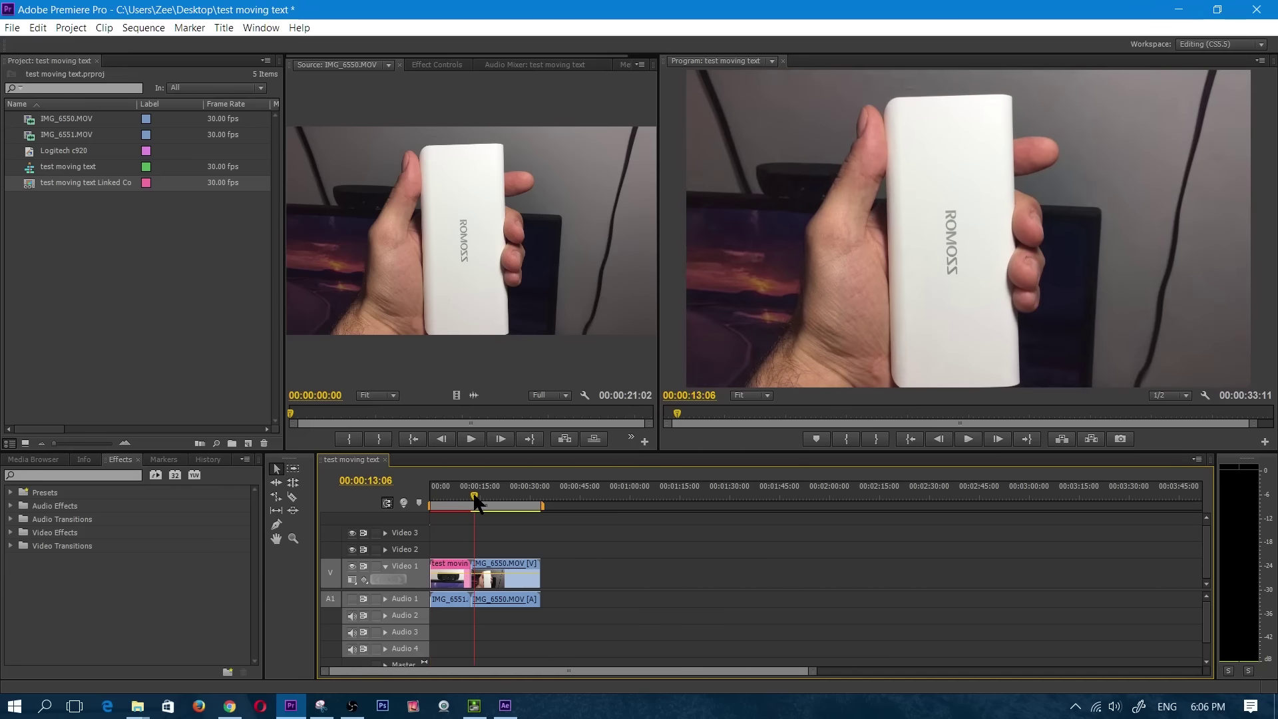
Replace IMG_6550.MOV with a linked After Effects composition and bring up Linked Comp 13.
{"action": "right_click", "coordinate": [499, 583]}
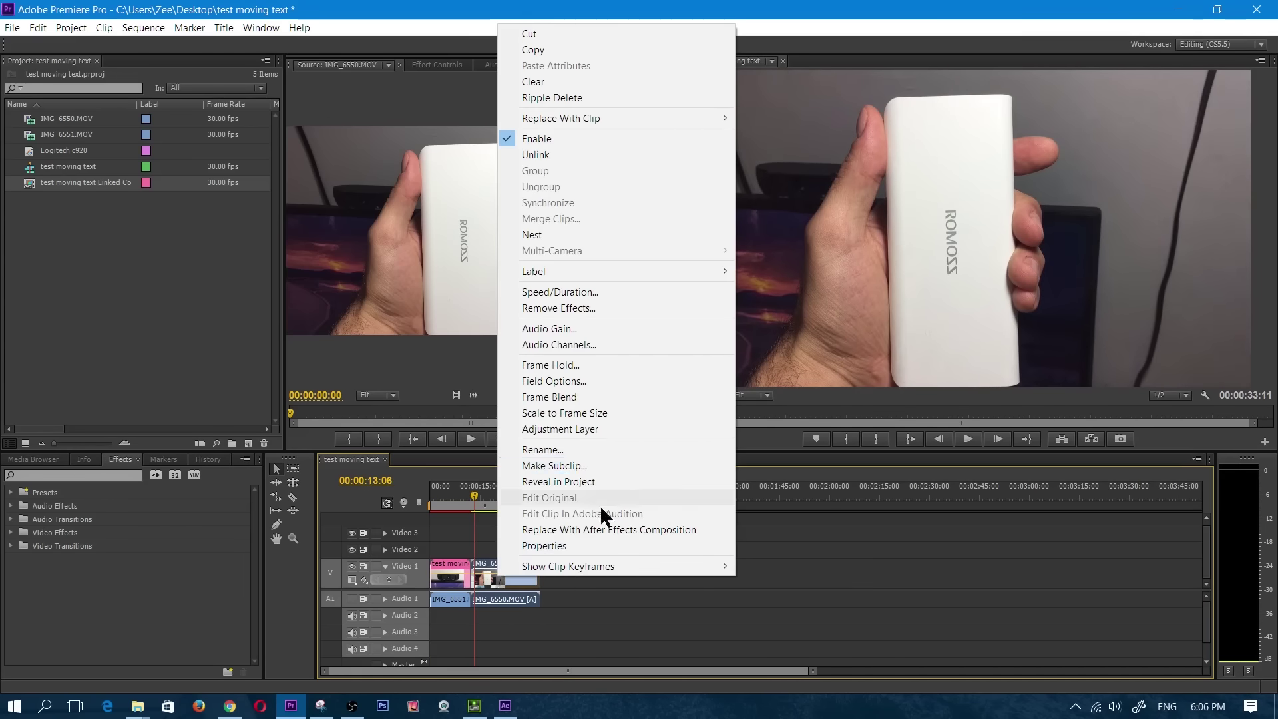
{"action": "left_click", "coordinate": [628, 530]}
{"action": "left_click", "coordinate": [512, 710]}
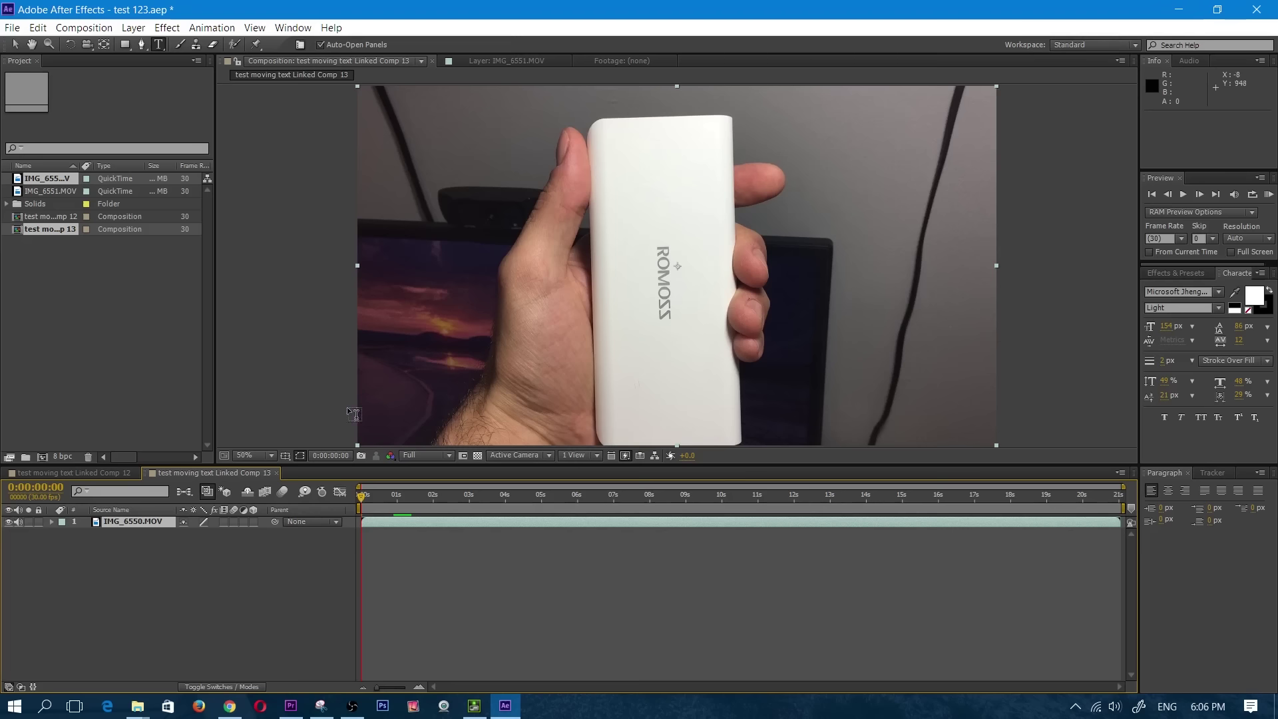
Add Null 2 to Linked Comp 13, show the Tracker panel, and select IMG_6550.MOV.
{"action": "right_click", "coordinate": [105, 583]}
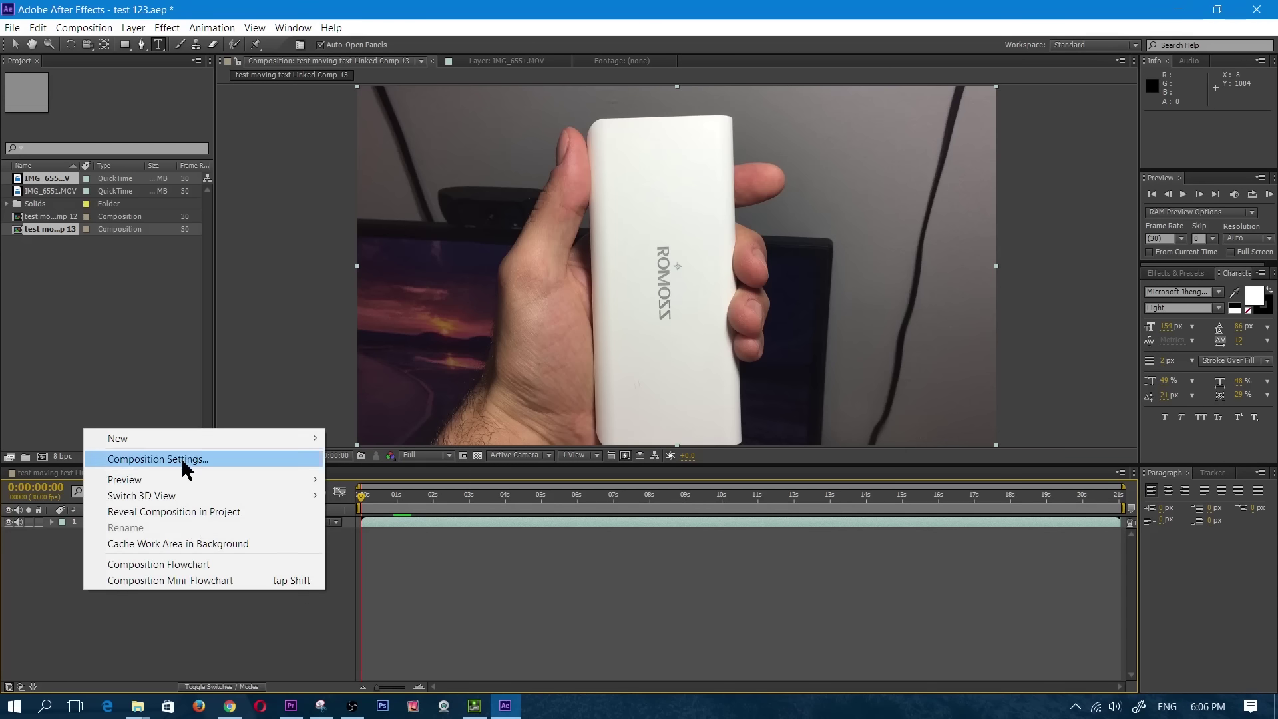
{"action": "mouse_move", "coordinate": [198, 438]}
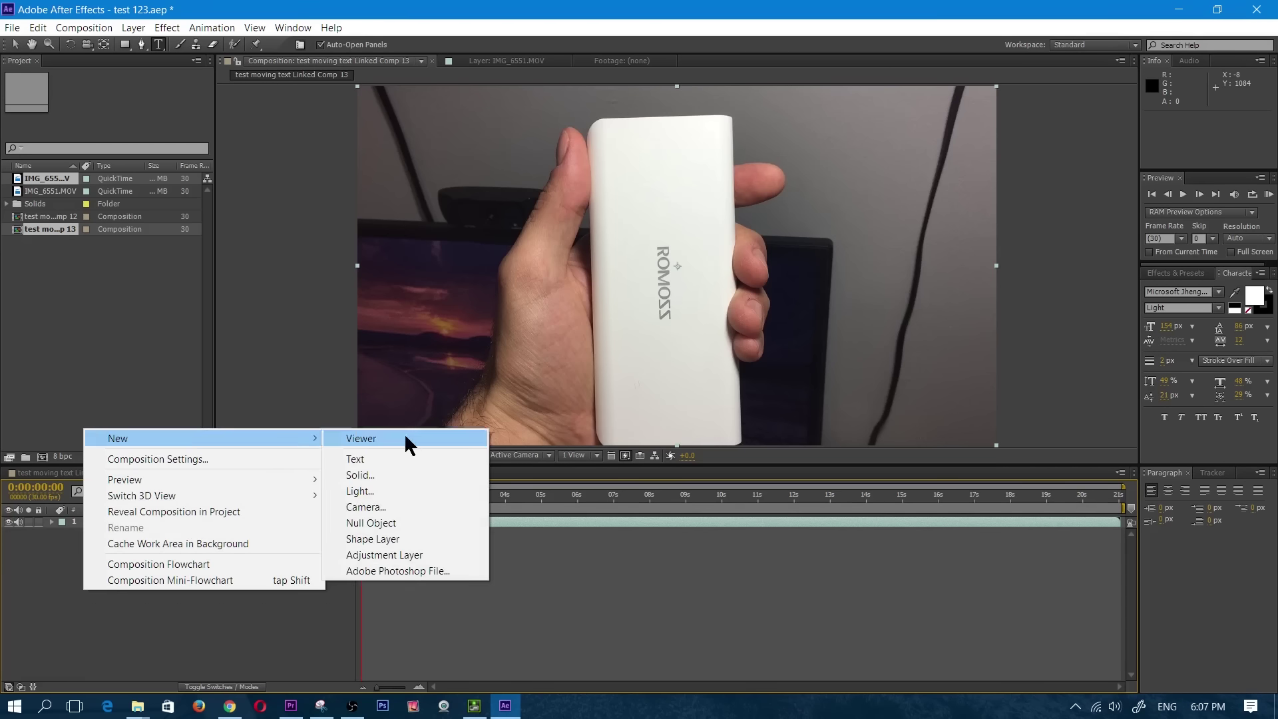
{"action": "left_click", "coordinate": [403, 524]}
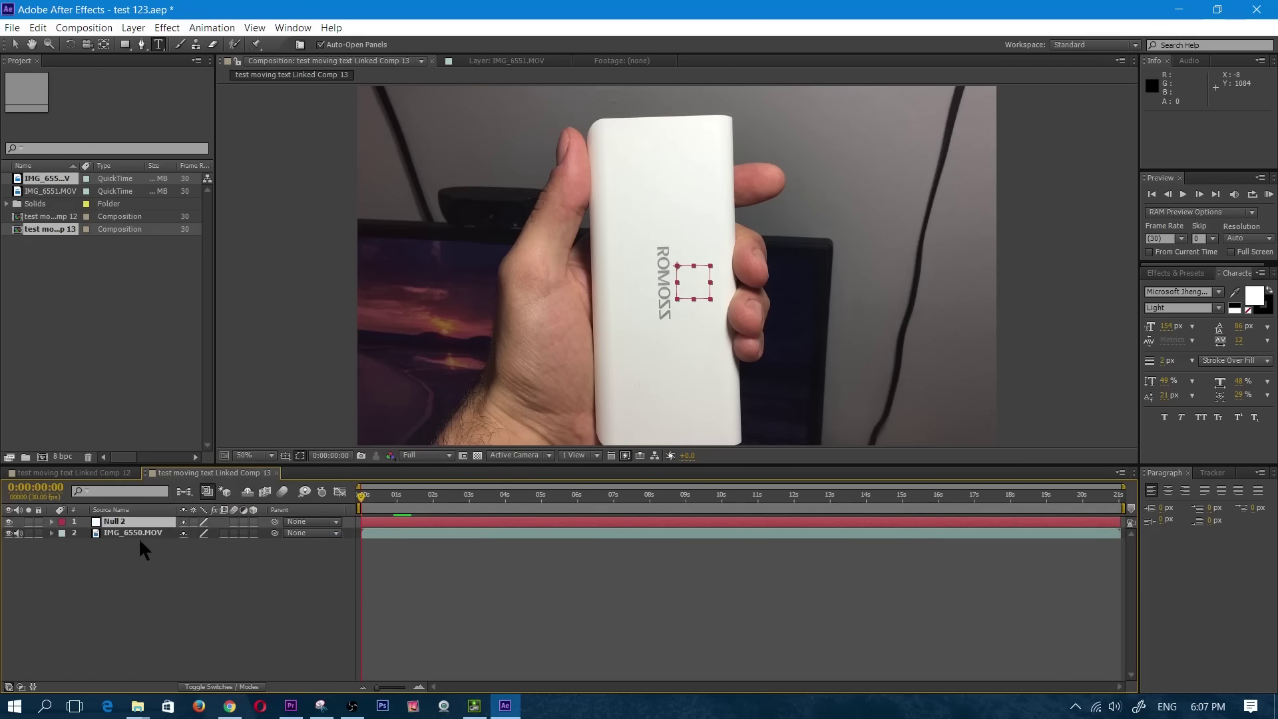
{"action": "left_click", "coordinate": [1211, 473]}
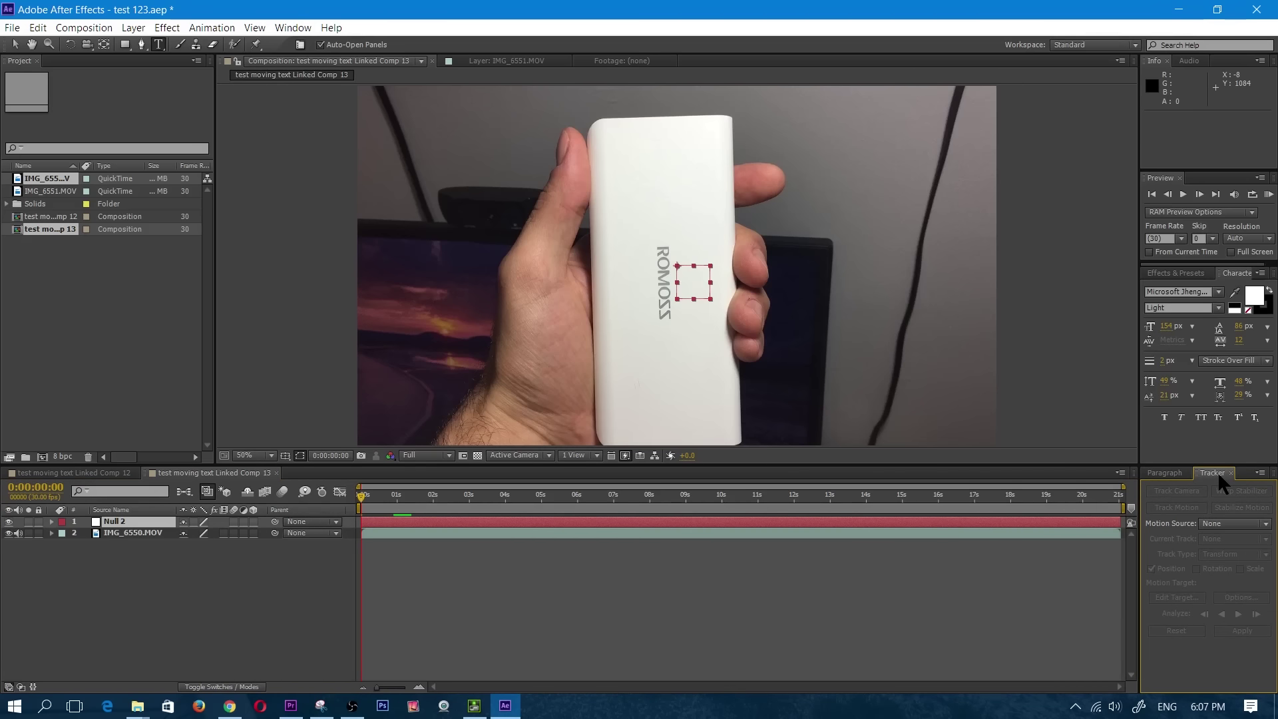
{"action": "left_click", "coordinate": [128, 532]}
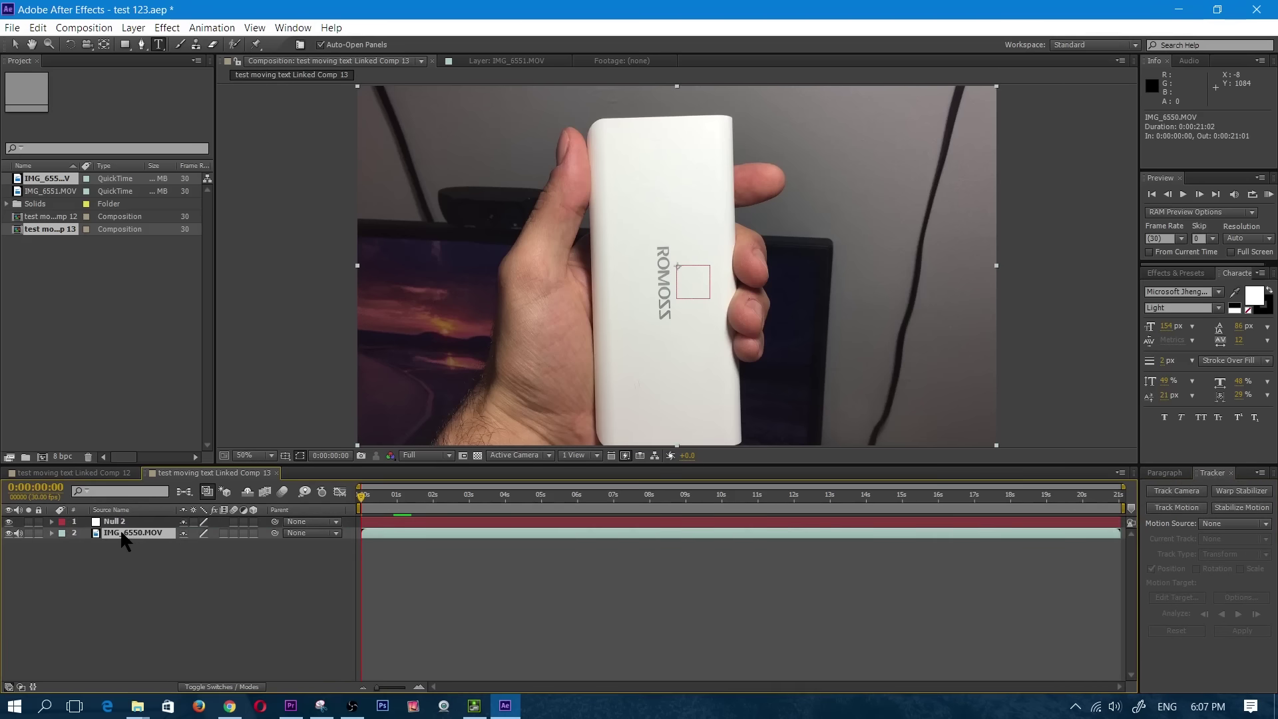
At 100% zoom, fit Track Point 1 around the ROMOSS logo and analyse it forward.
{"action": "left_click", "coordinate": [1175, 508]}
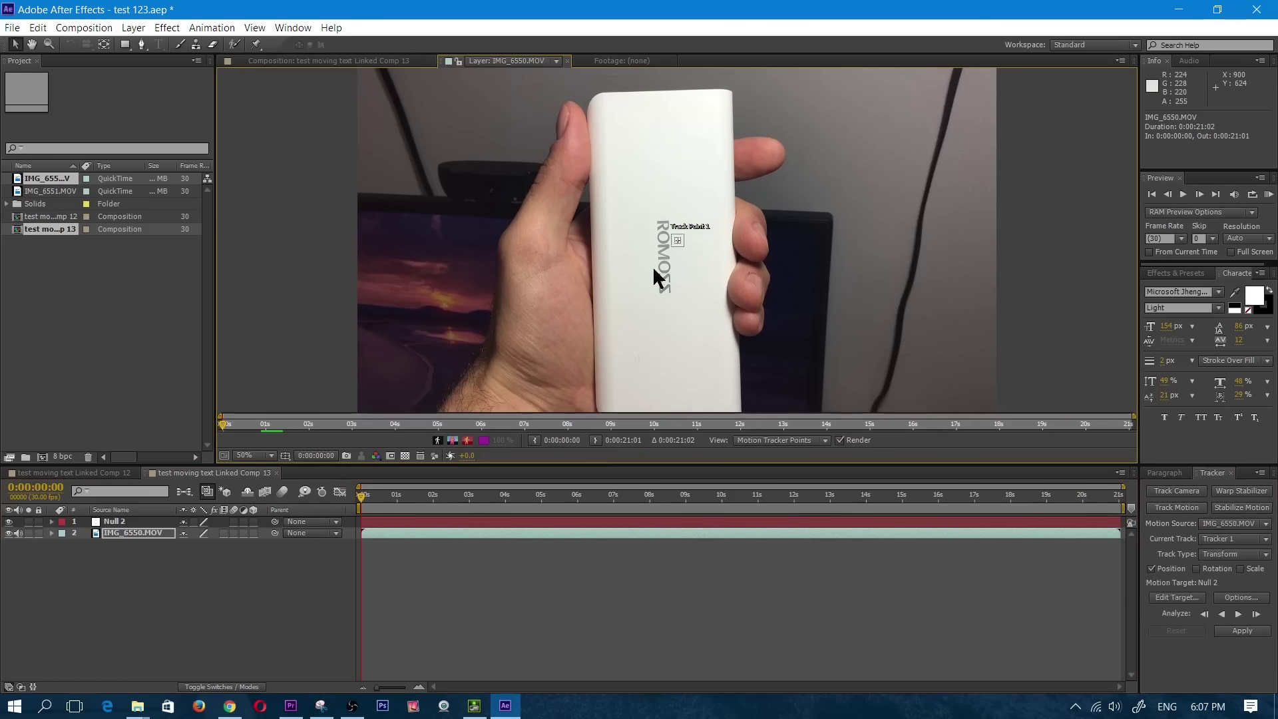
{"action": "key", "text": "slash"}
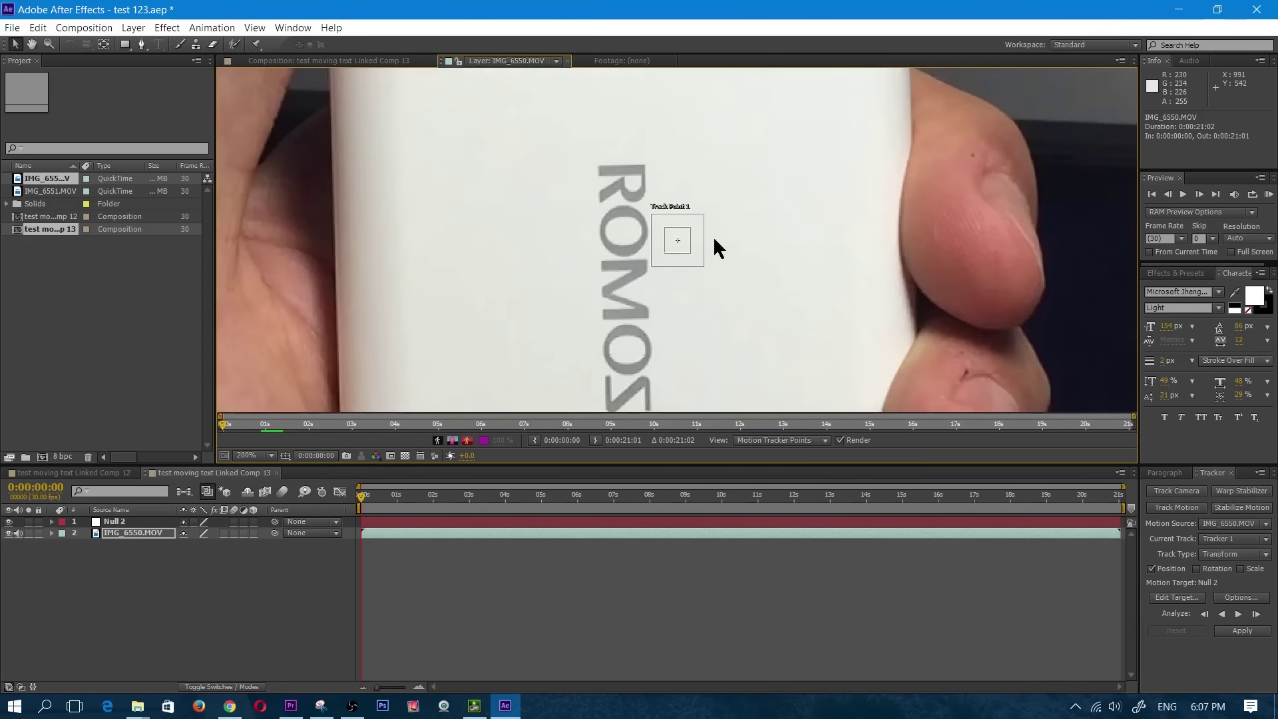
{"action": "key", "text": "comma"}
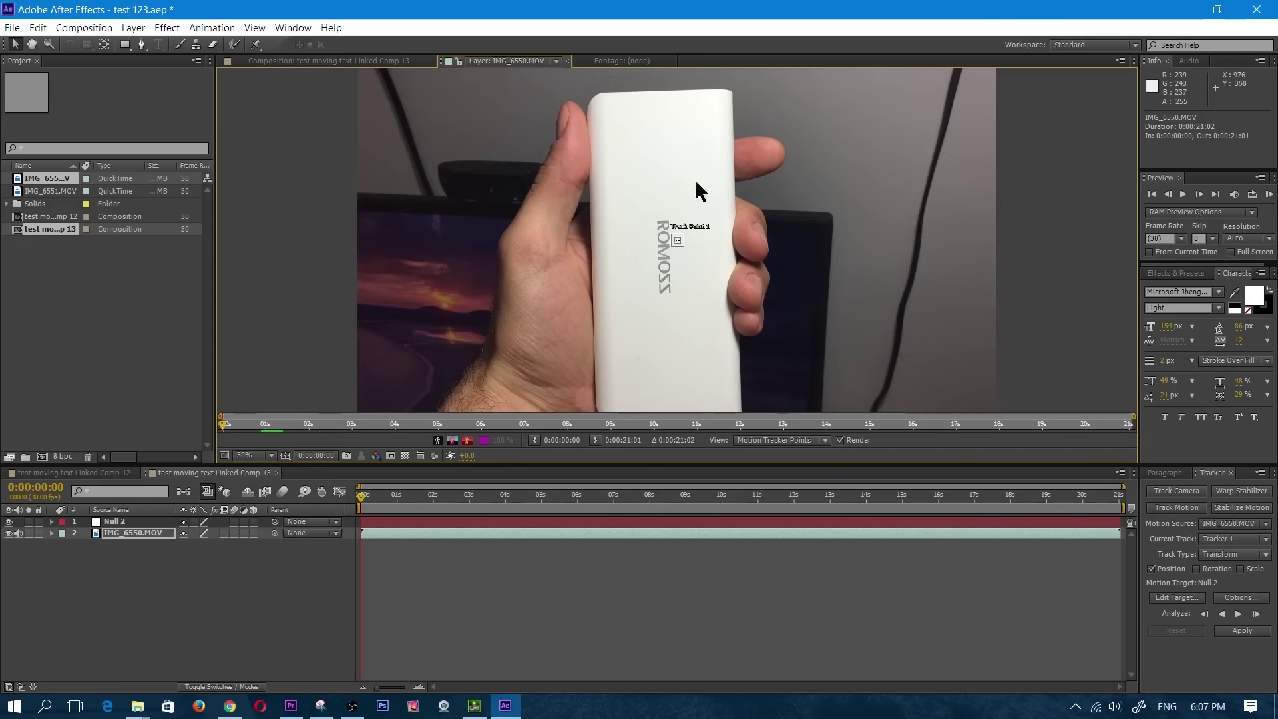
{"action": "key", "text": "comma"}
{"action": "key", "text": "period"}
{"action": "key", "text": "period"}
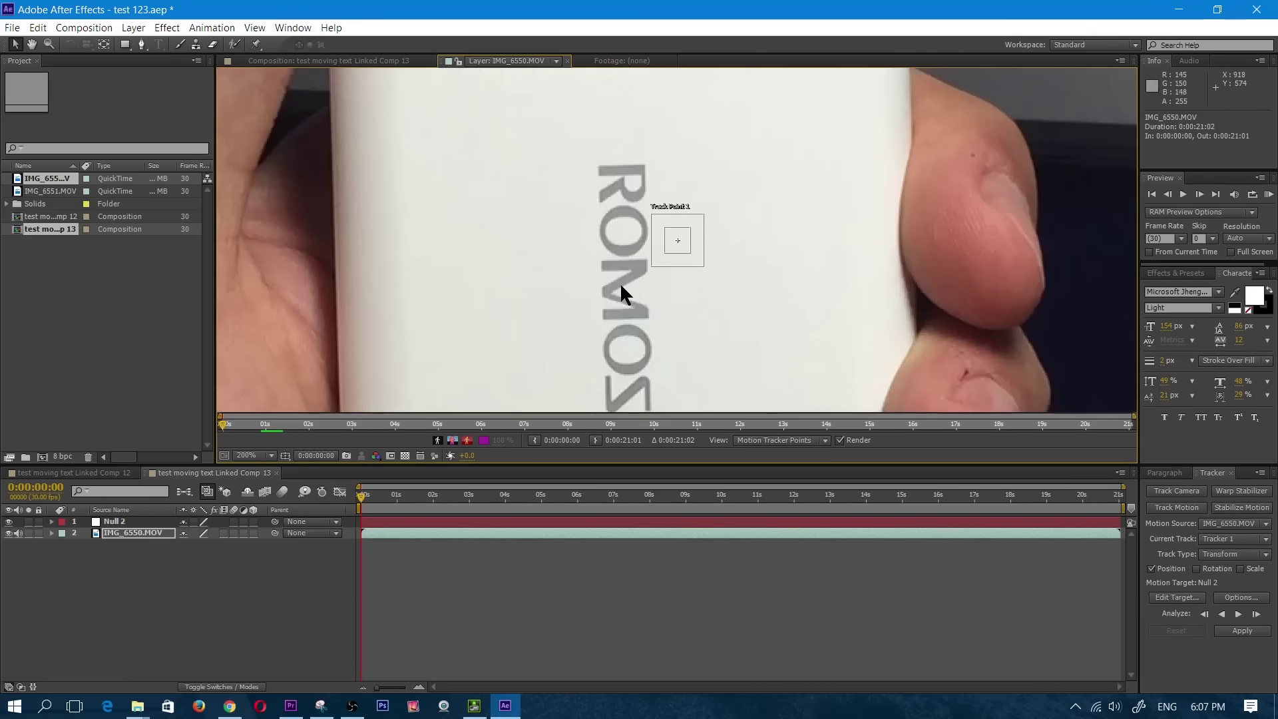
{"action": "left_click_drag", "start_coordinate": [690, 248], "coordinate": [660, 248]}
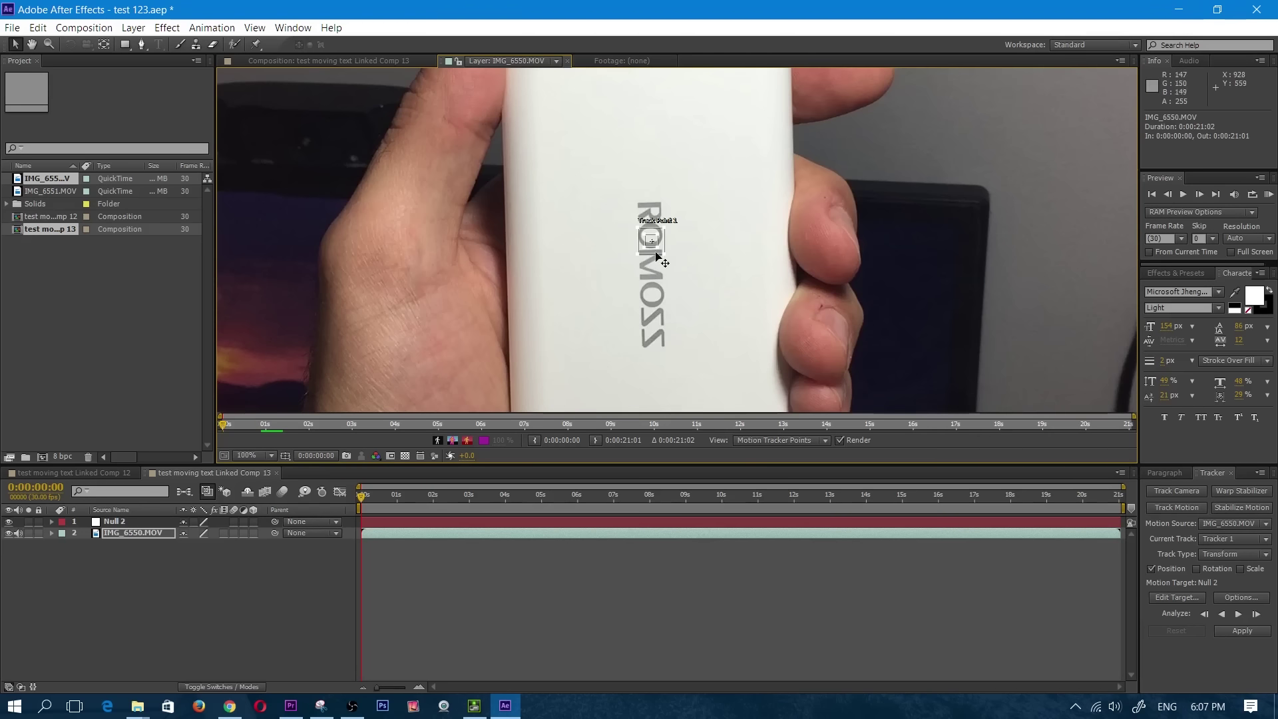
{"action": "left_click_drag", "start_coordinate": [658, 248], "coordinate": [677, 378]}
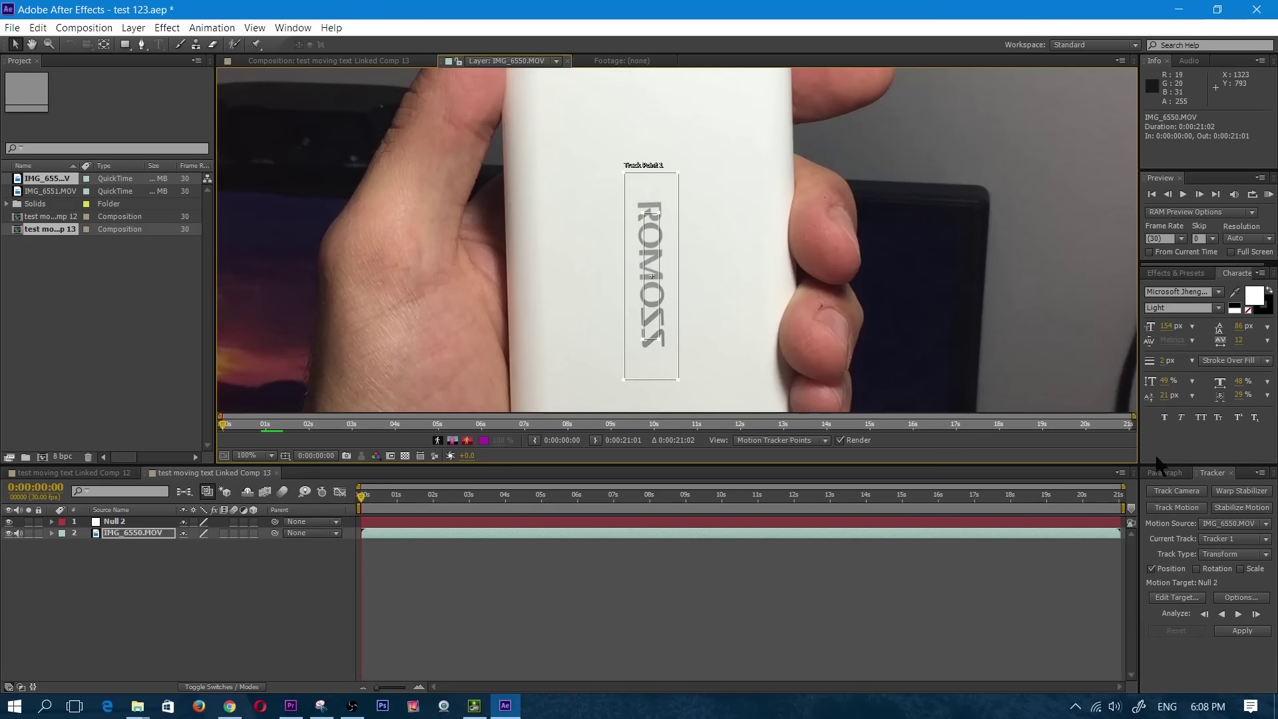
{"action": "left_click", "coordinate": [1237, 613]}
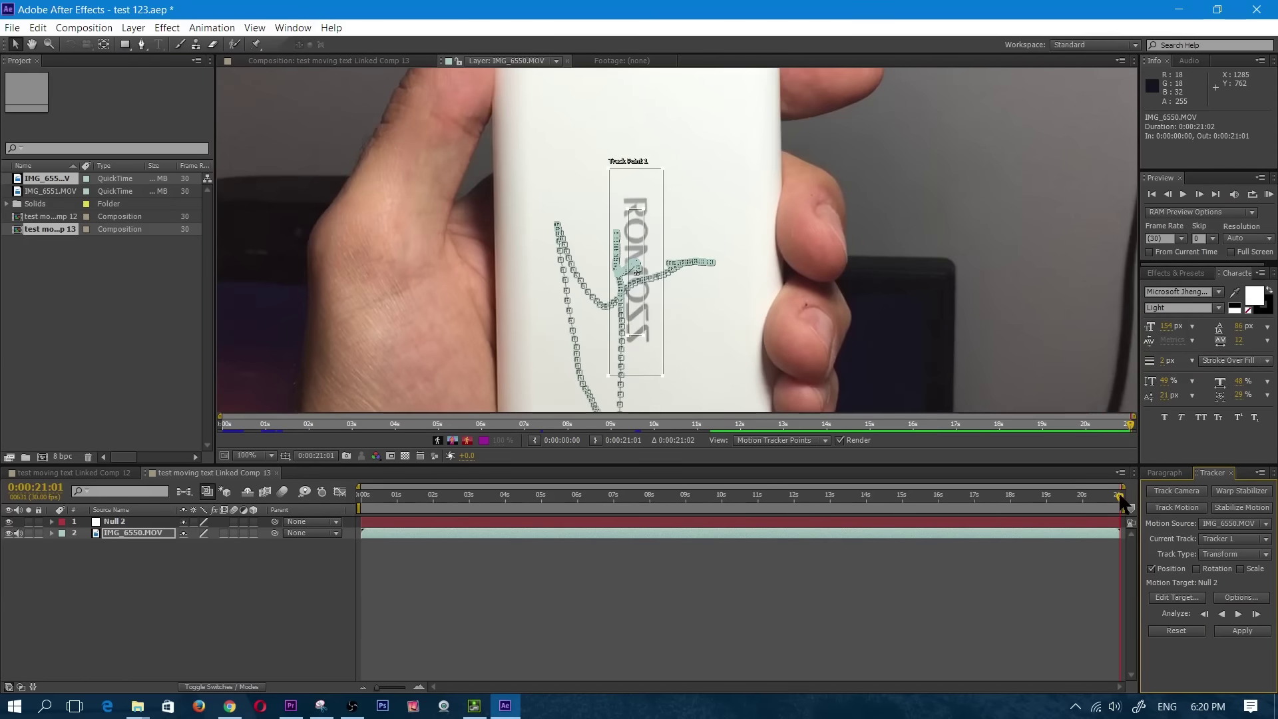
{"action": "left_click_drag", "start_coordinate": [1117, 495], "coordinate": [351, 496]}
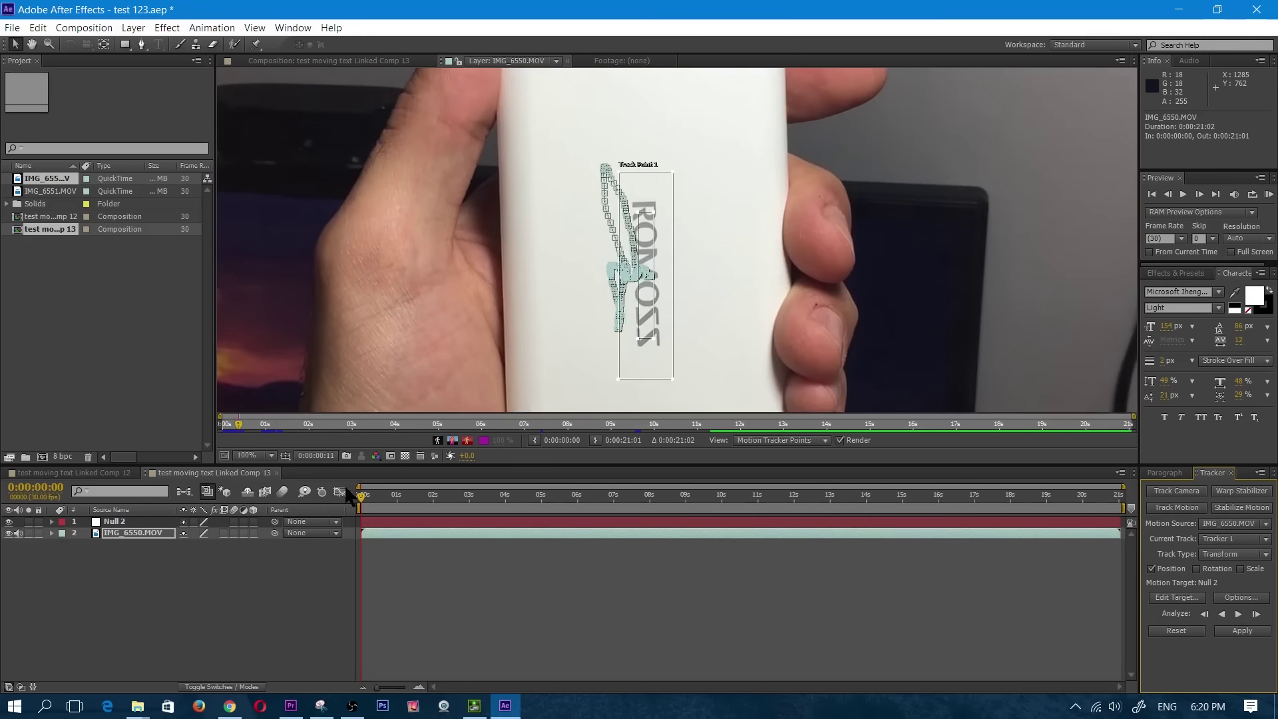
Target Null 2 with the tracking data and apply it in both X and Y.
{"action": "left_click", "coordinate": [1177, 597]}
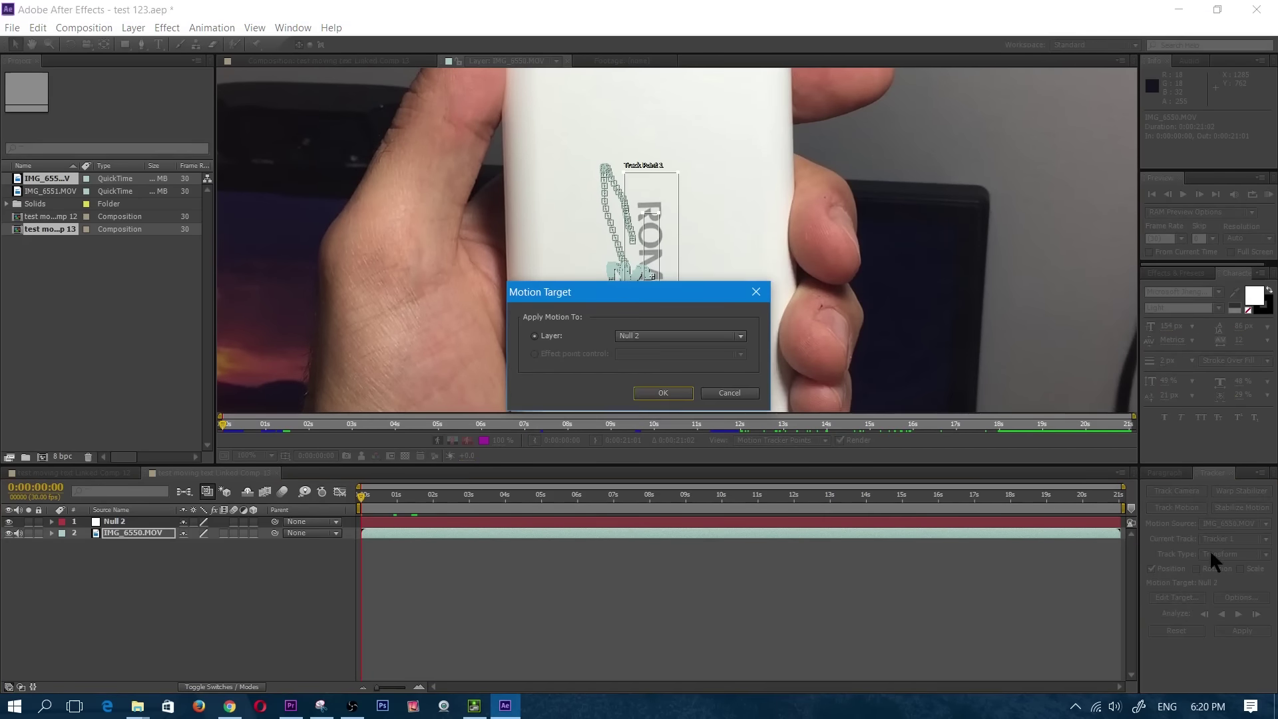
{"action": "left_click", "coordinate": [649, 331]}
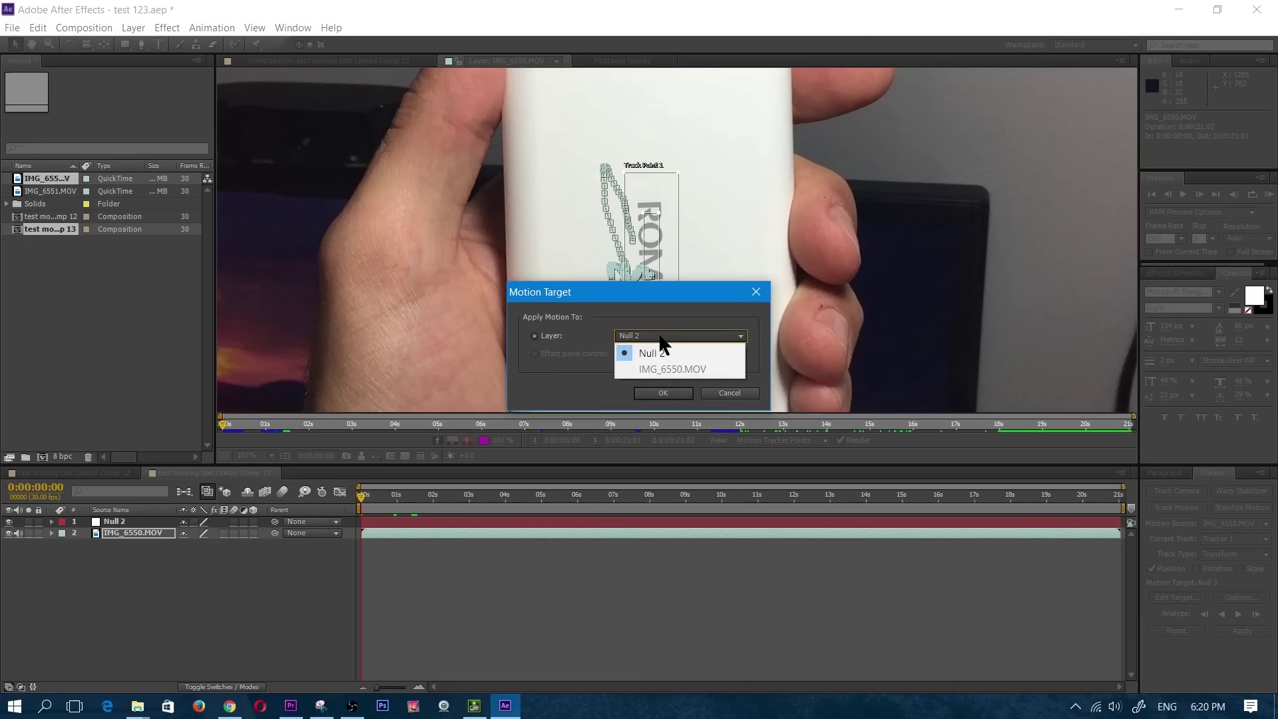
{"action": "left_click", "coordinate": [654, 352]}
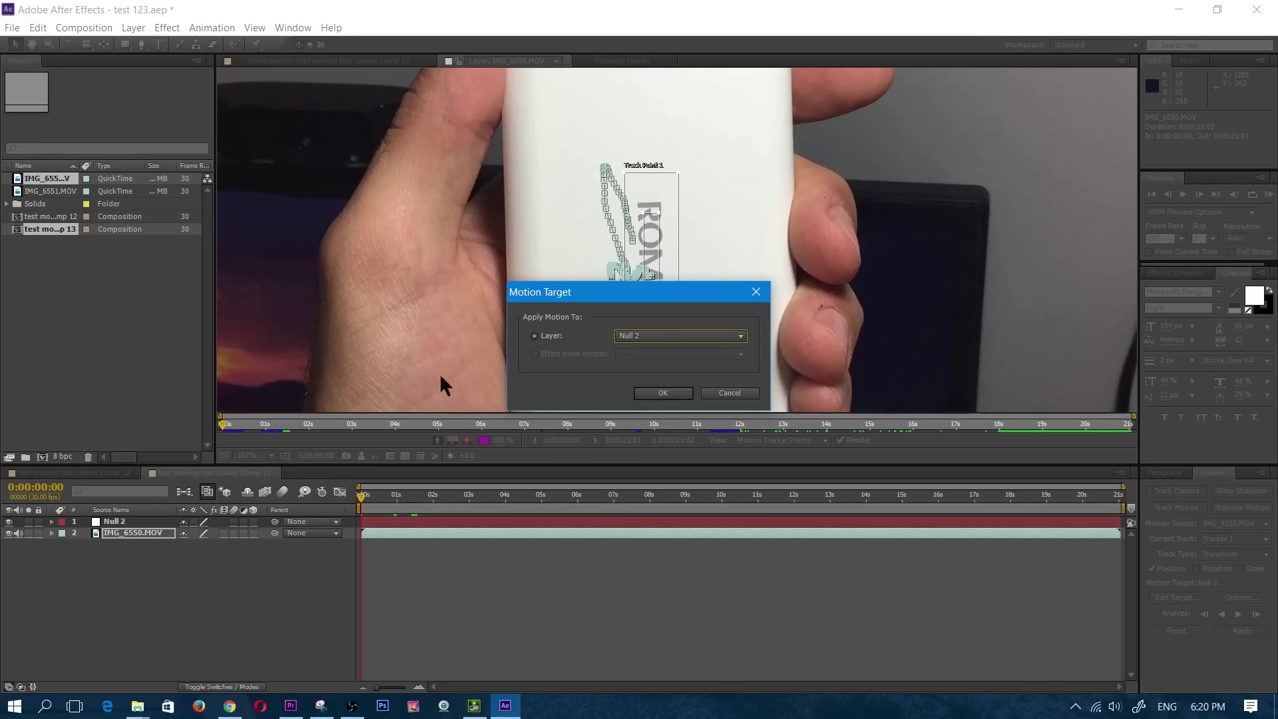
{"action": "left_click", "coordinate": [663, 393]}
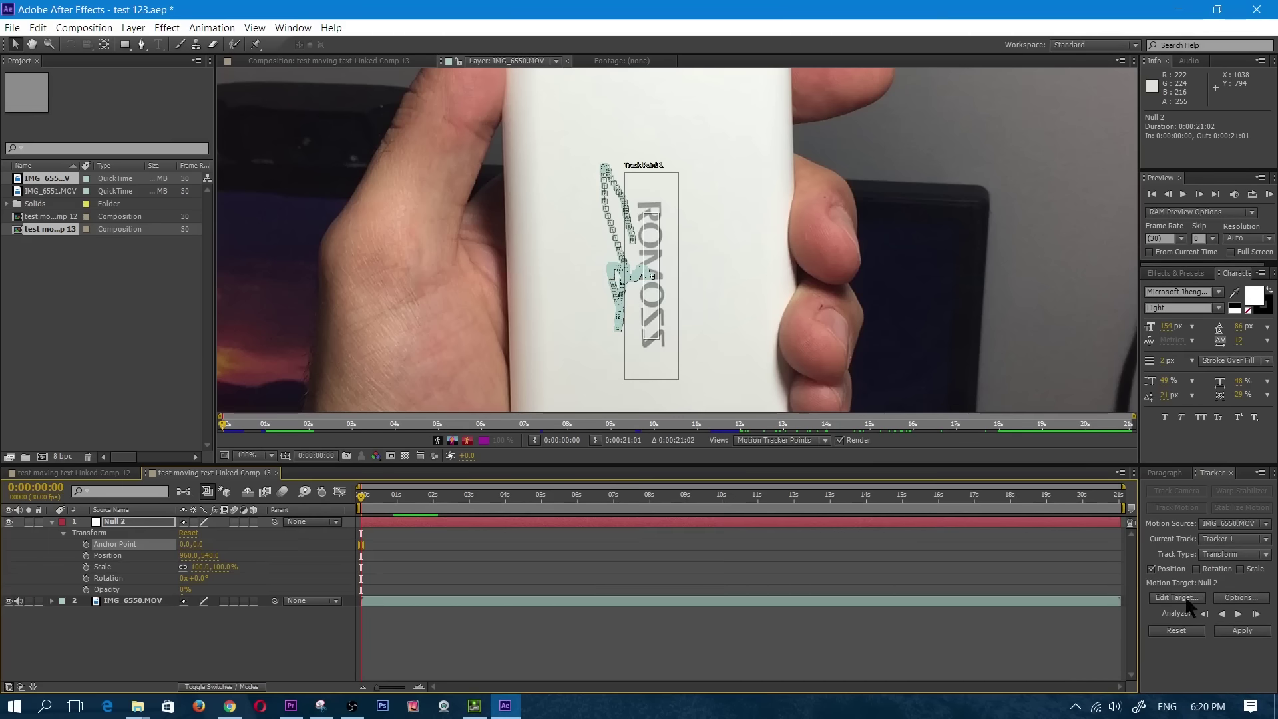
{"action": "left_click", "coordinate": [1242, 630]}
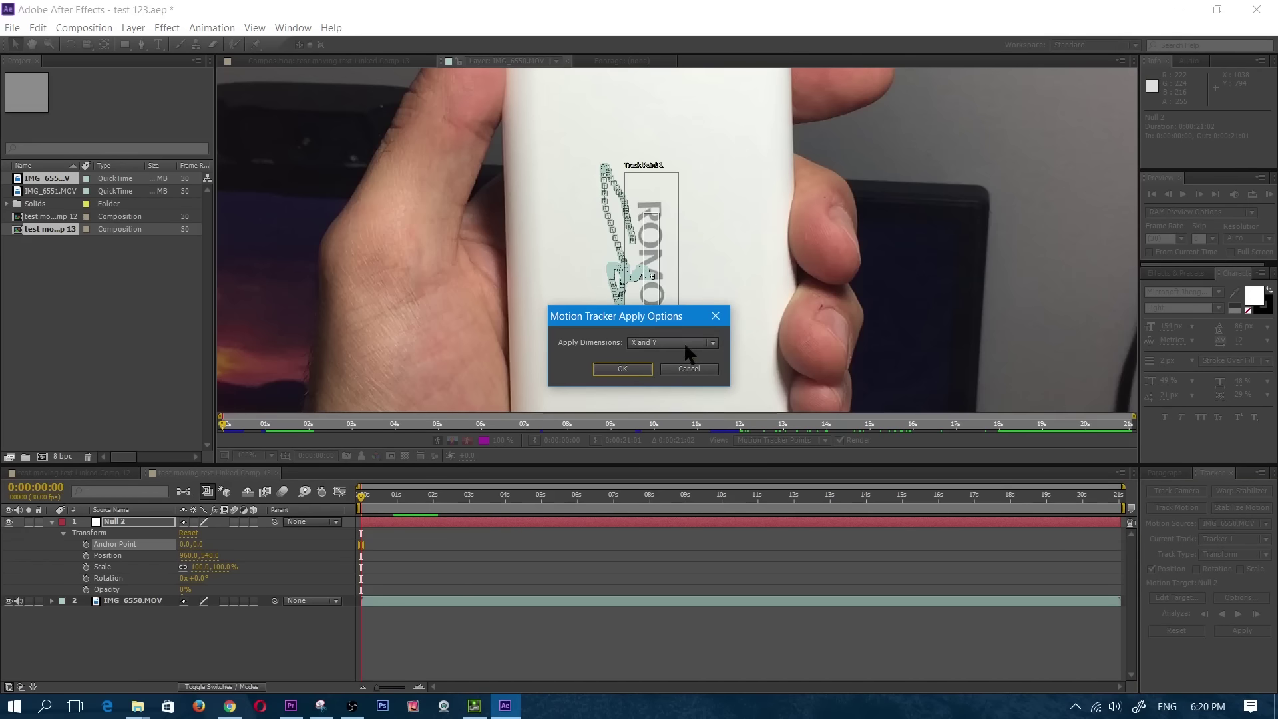
{"action": "left_click", "coordinate": [627, 374]}
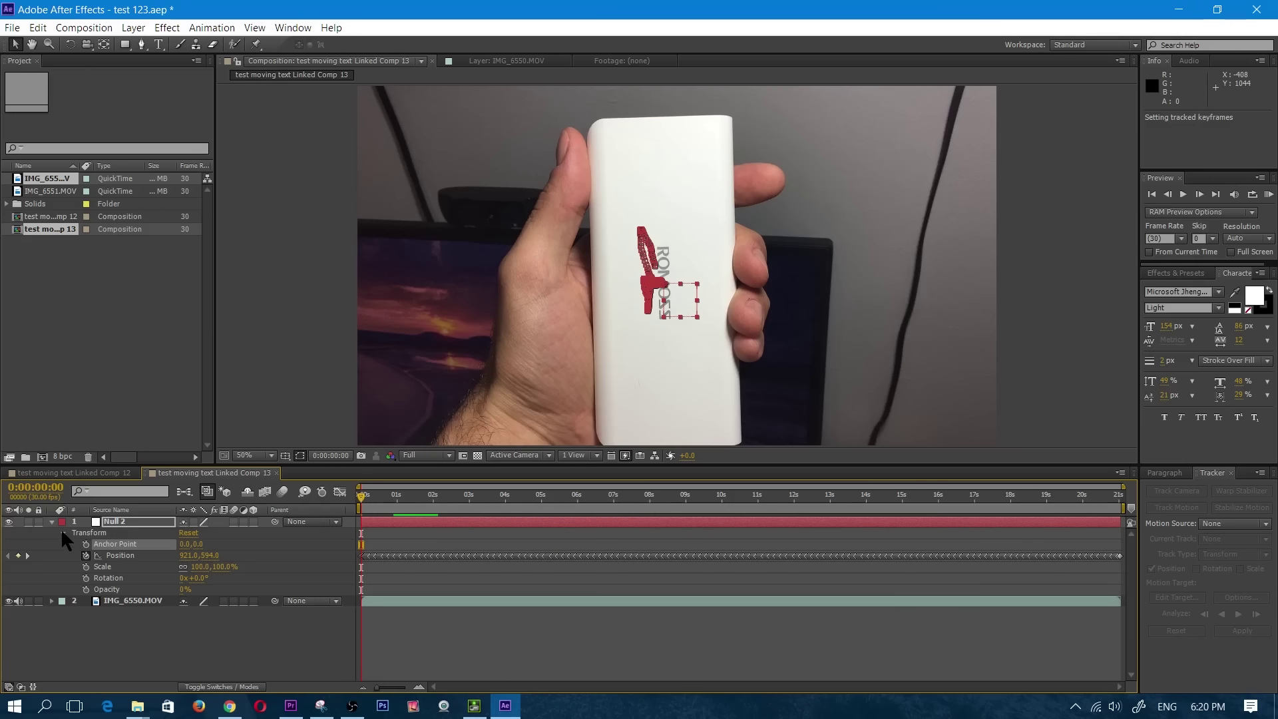
Apply Keyframe Assistant > Easy Ease to all of Null 2's Position keyframes, then deselect.
{"action": "left_click", "coordinate": [119, 555]}
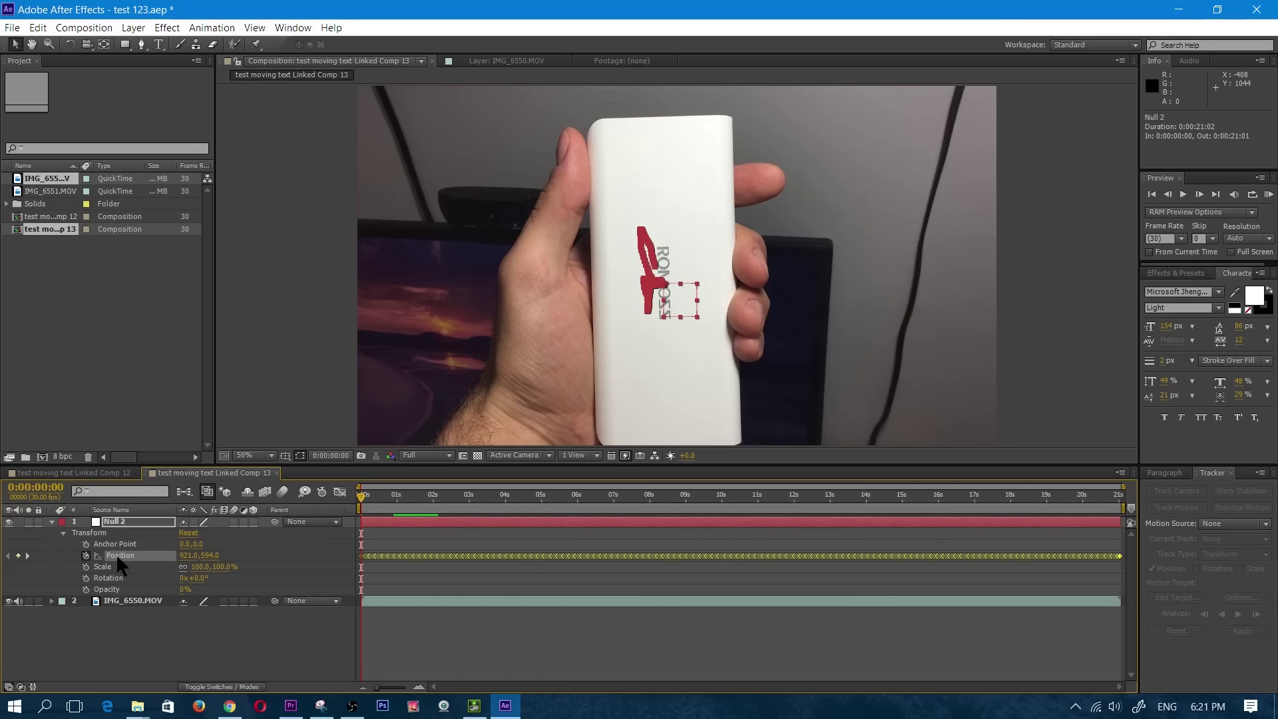
{"action": "left_click_drag", "start_coordinate": [328, 564], "coordinate": [1235, 581]}
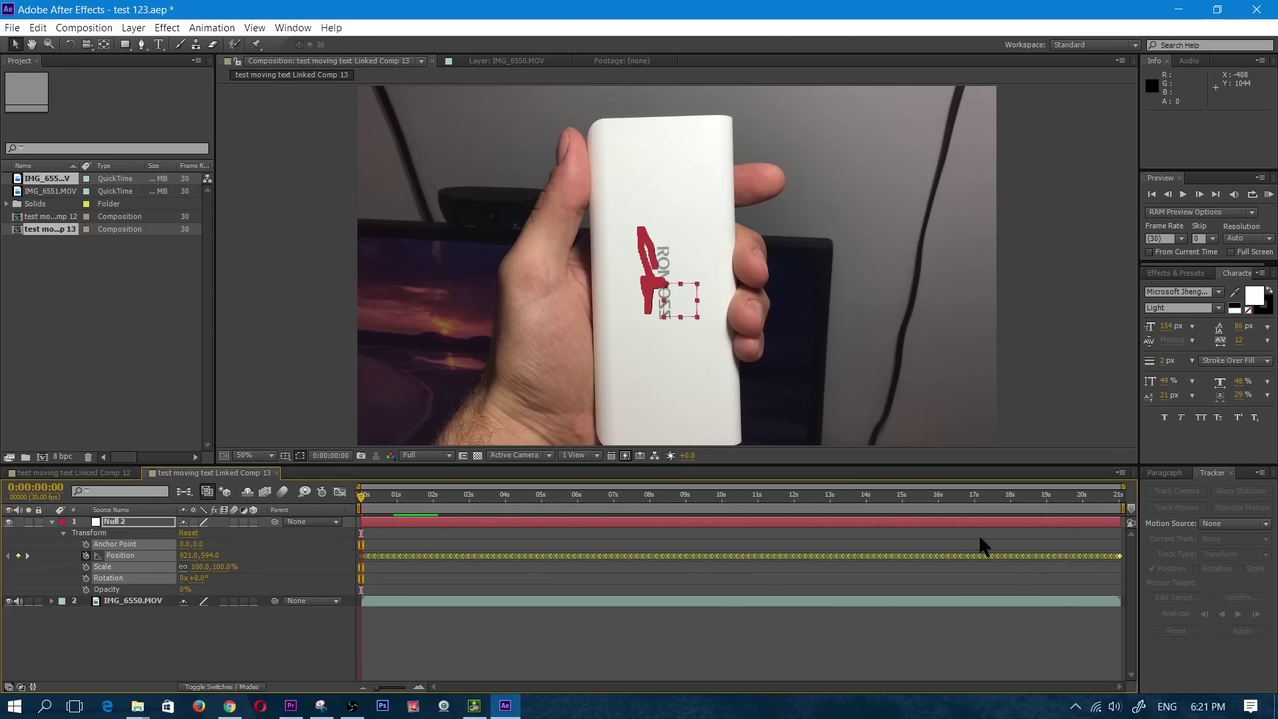
{"action": "right_click", "coordinate": [890, 556]}
{"action": "mouse_move", "coordinate": [903, 551]}
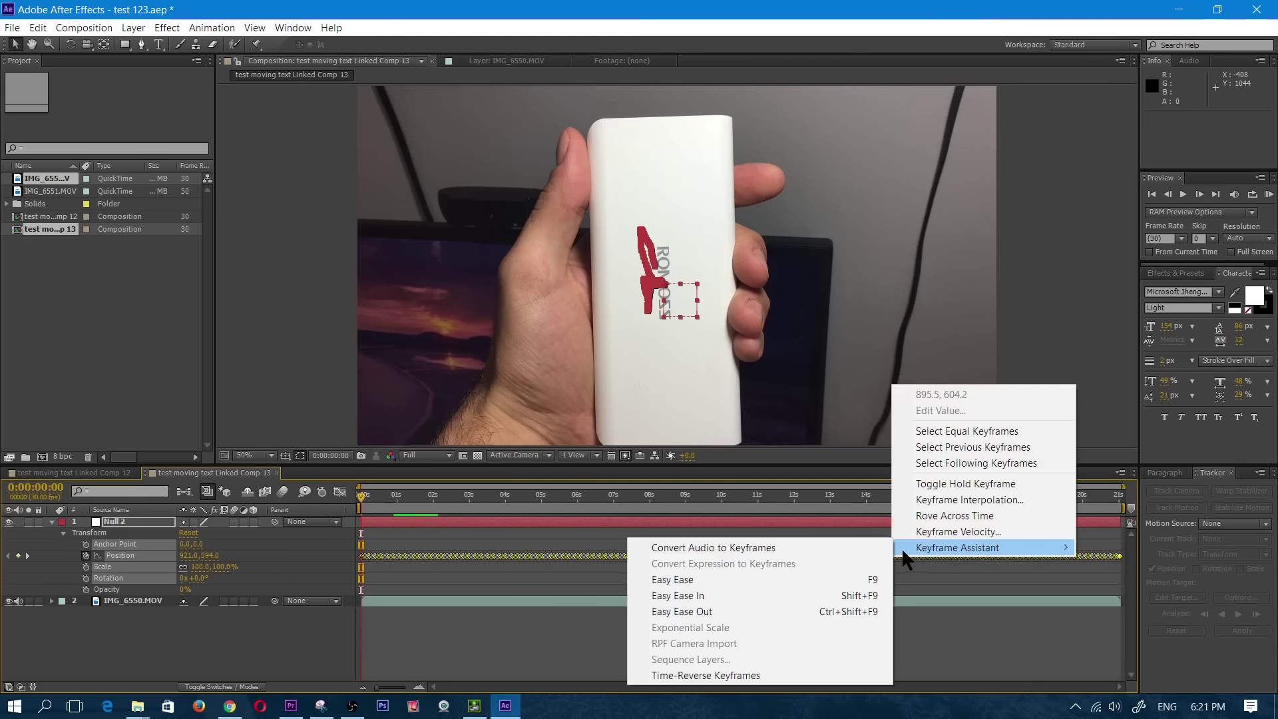
{"action": "left_click", "coordinate": [697, 578]}
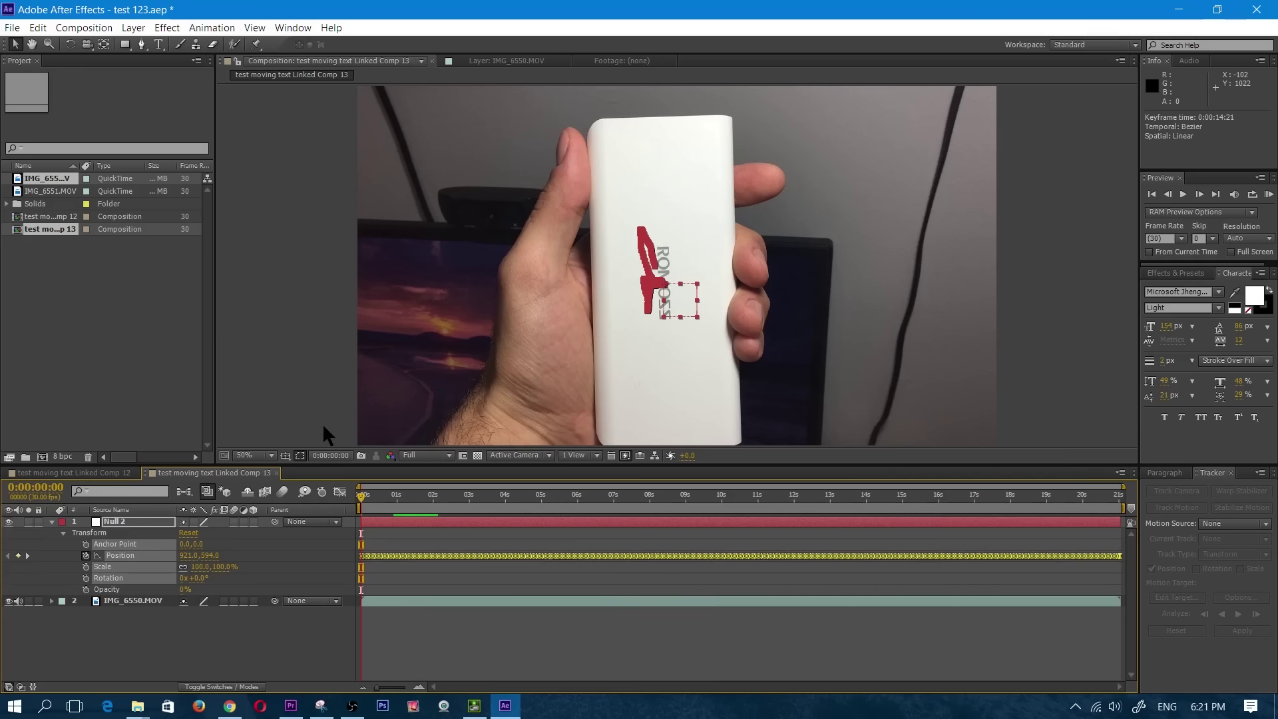
{"action": "left_click", "coordinate": [155, 633]}
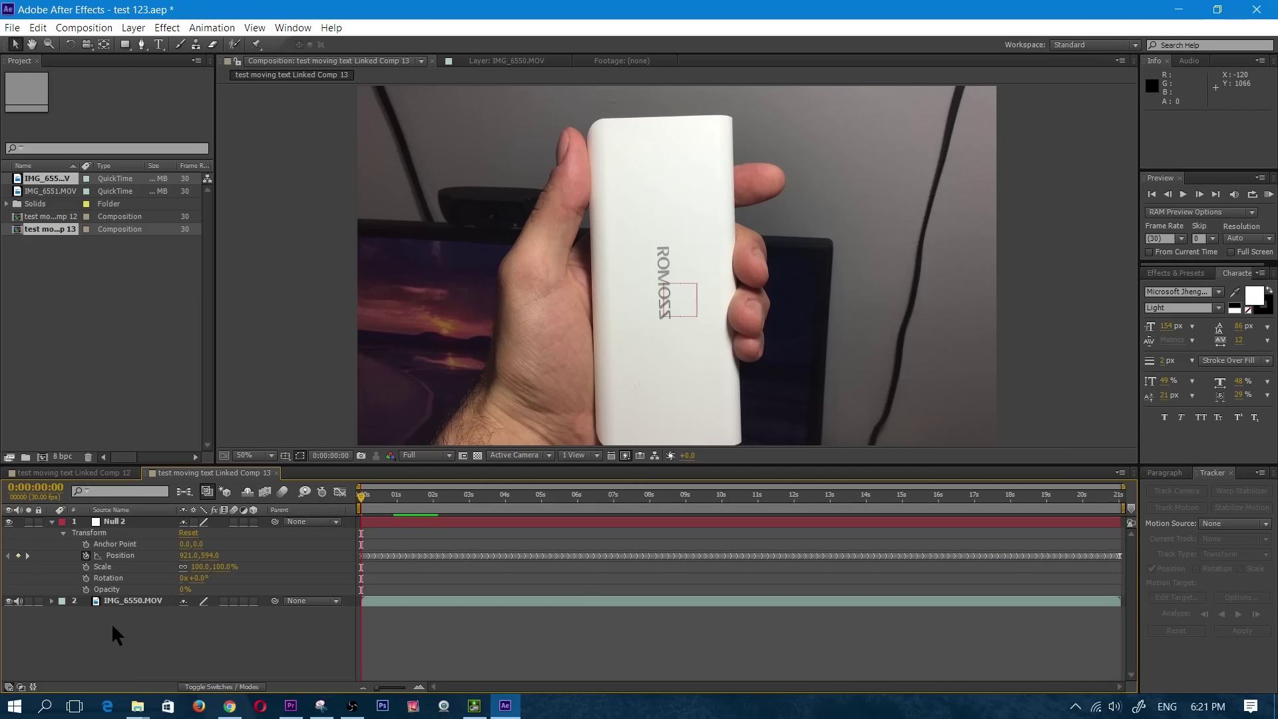
Create a horizontal text layer reading 'Romoss sense 4' in the comp.
{"action": "key", "text": "ctrl+t"}
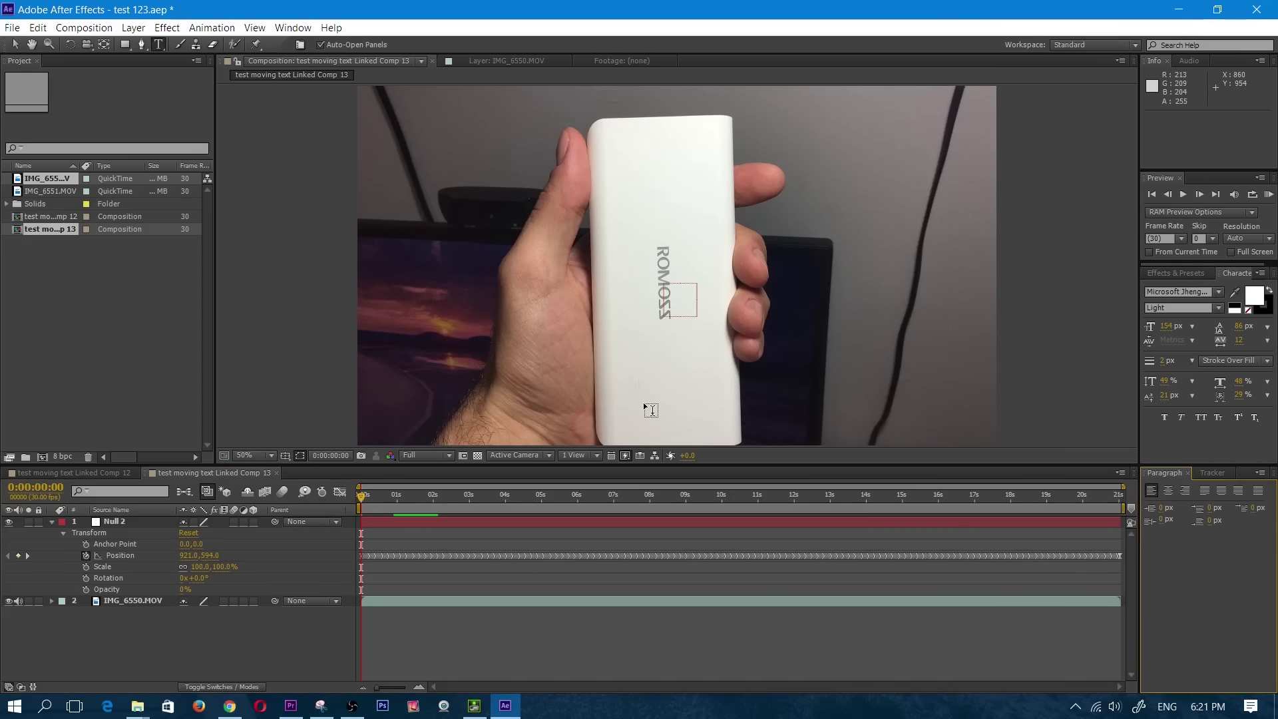
{"action": "left_click", "coordinate": [760, 346]}
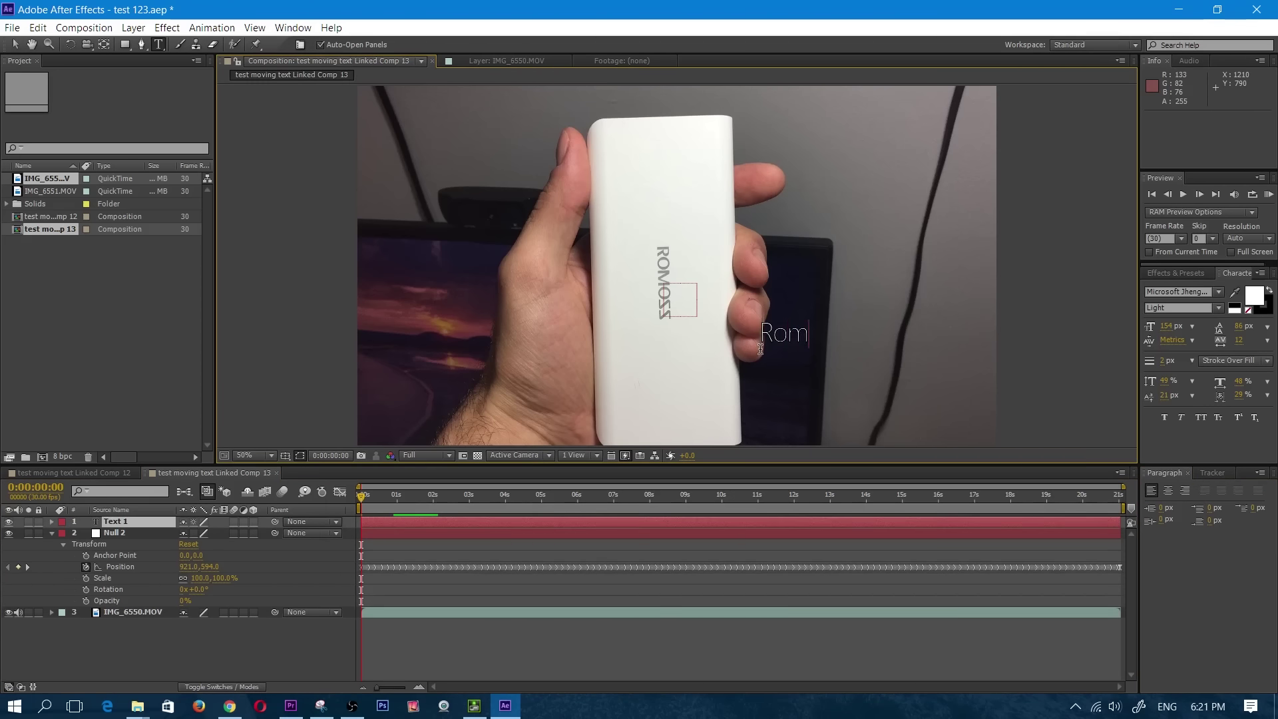
{"action": "type", "text": "Romoss sense 3"}
{"action": "key", "text": "BackSpace"}
{"action": "type", "text": "4"}
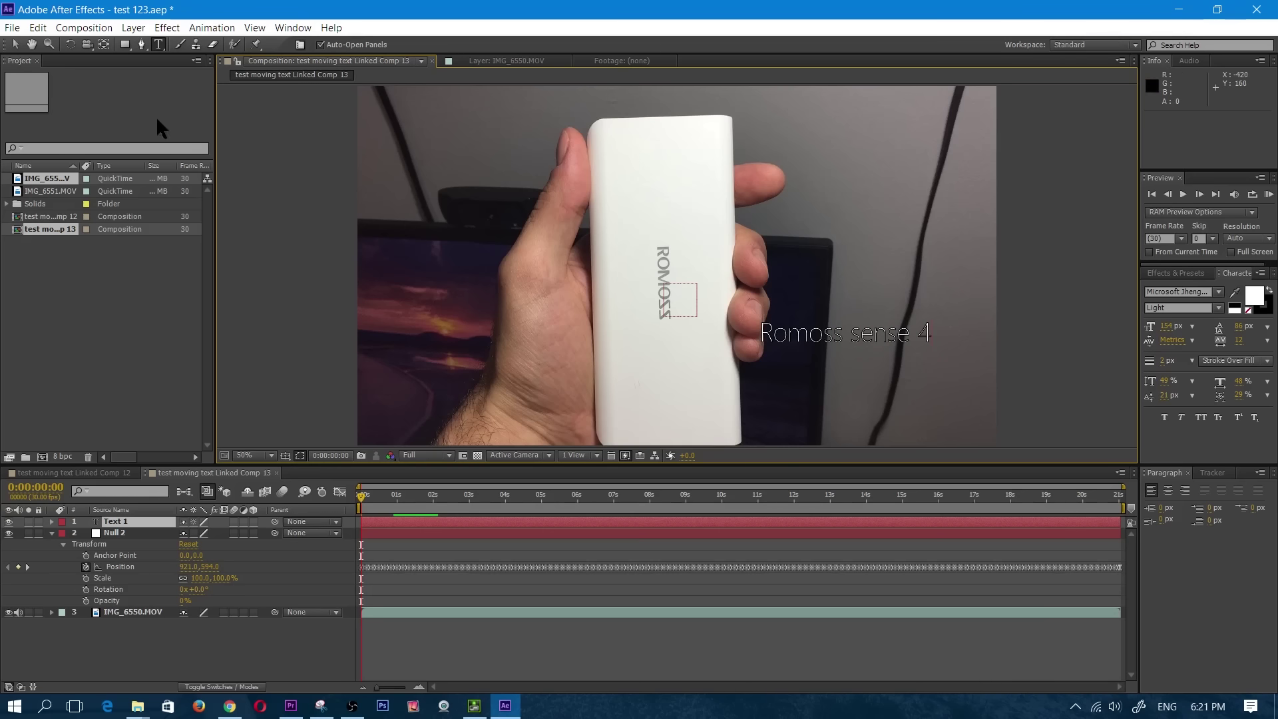
Move the label up and to the right beside the power bank.
{"action": "left_click", "coordinate": [15, 44]}
{"action": "left_click_drag", "start_coordinate": [833, 326], "coordinate": [785, 352]}
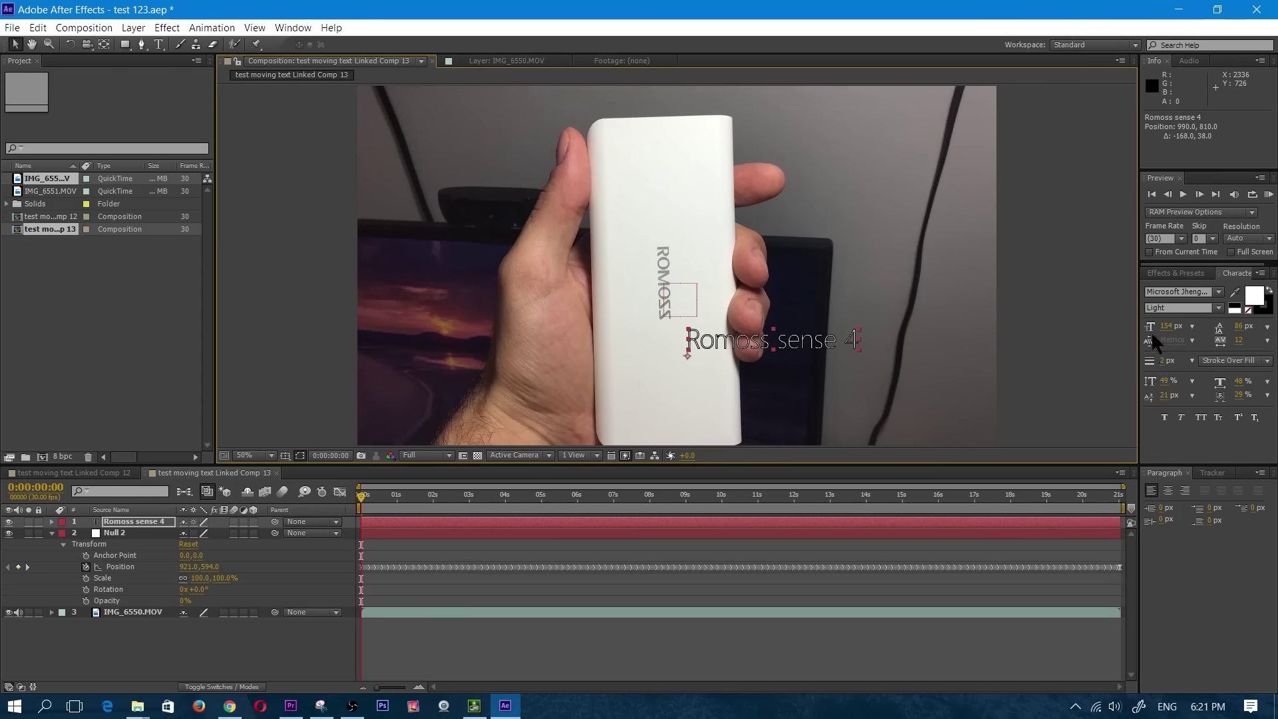
{"action": "left_click_drag", "start_coordinate": [825, 348], "coordinate": [894, 301]}
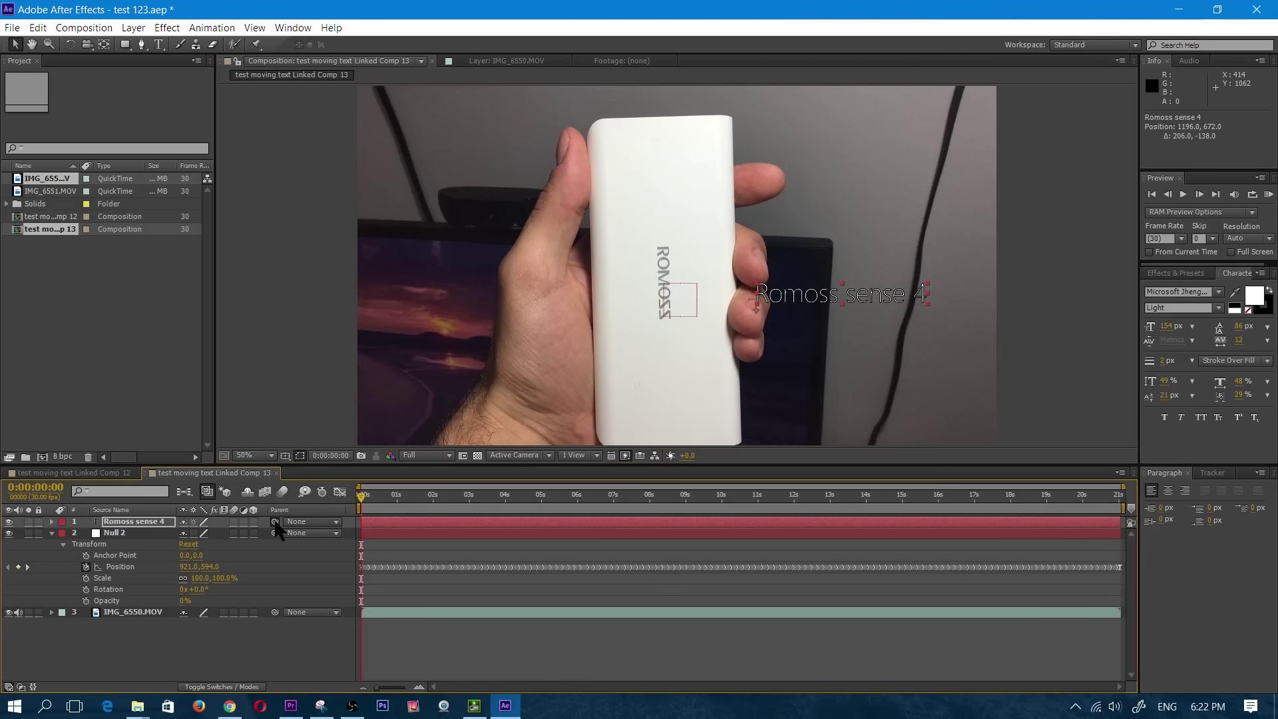
Parent the 'Romoss sense 4' text layer to Null 2 and scrub to confirm it follows the logo.
{"action": "left_click_drag", "start_coordinate": [260, 533], "coordinate": [100, 538]}
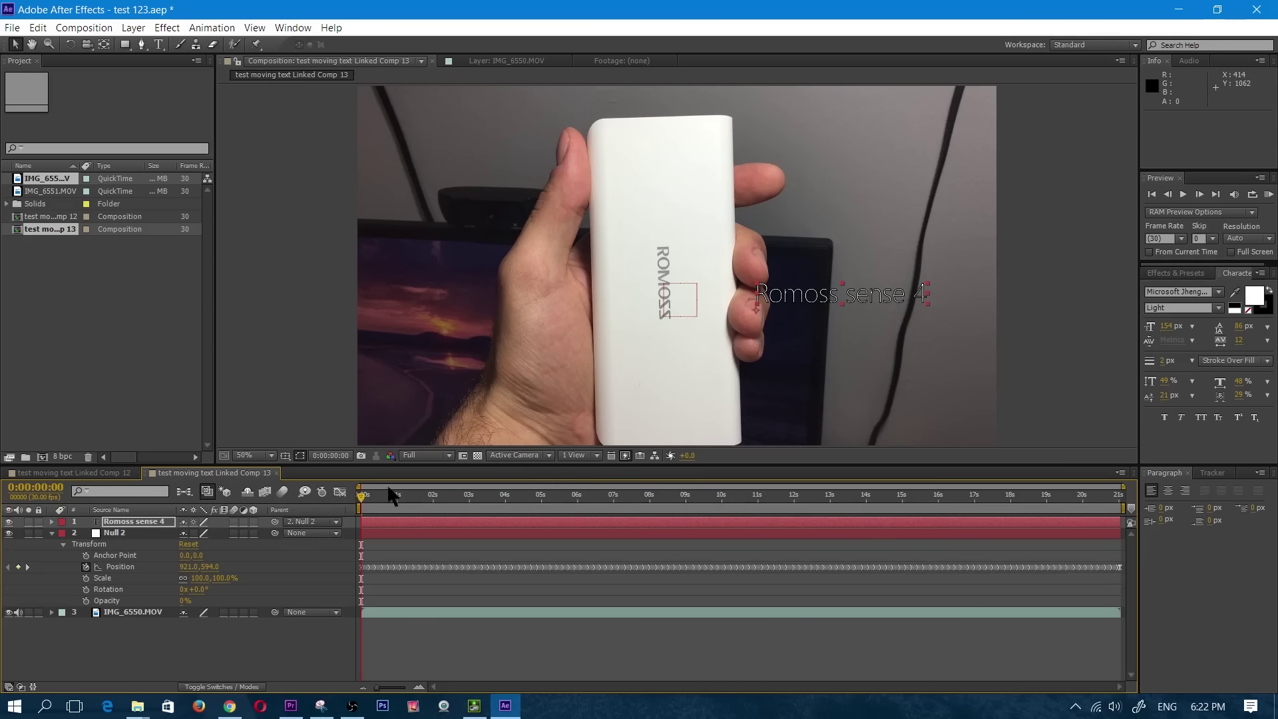
{"action": "left_click_drag", "start_coordinate": [369, 505], "coordinate": [695, 512]}
{"action": "key", "text": "Home"}
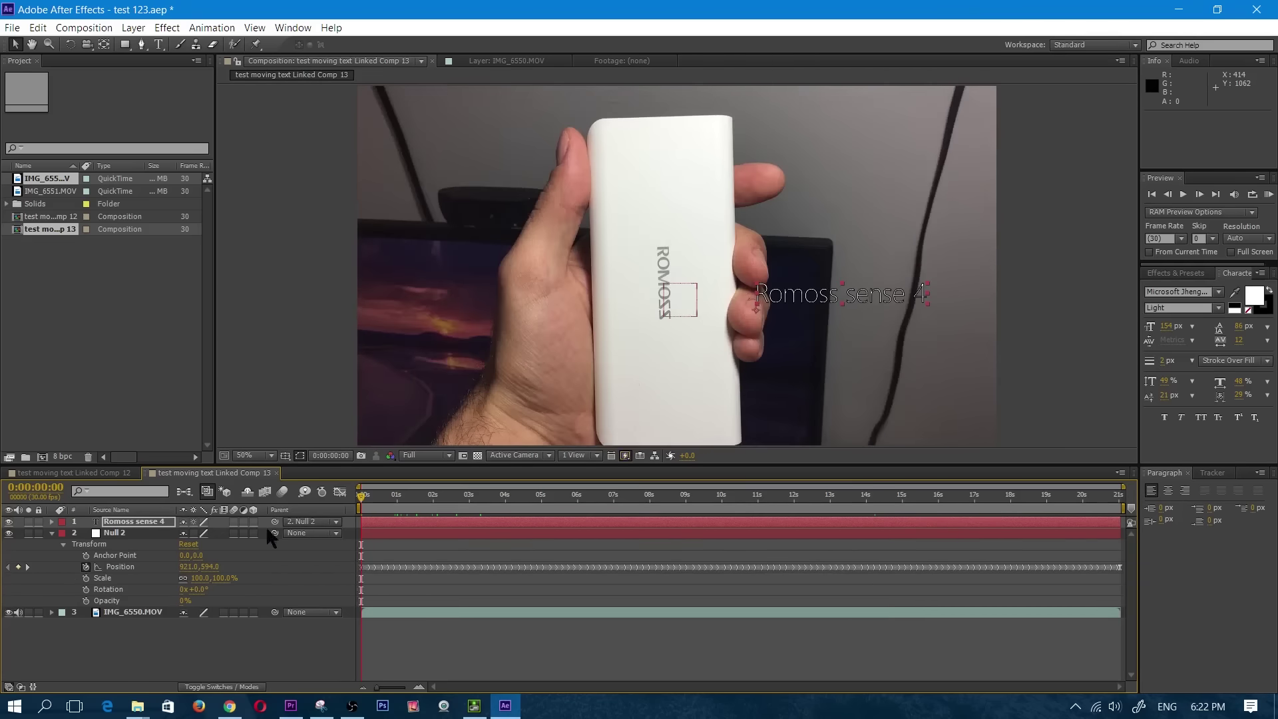
{"action": "key", "text": "ctrl+z"}
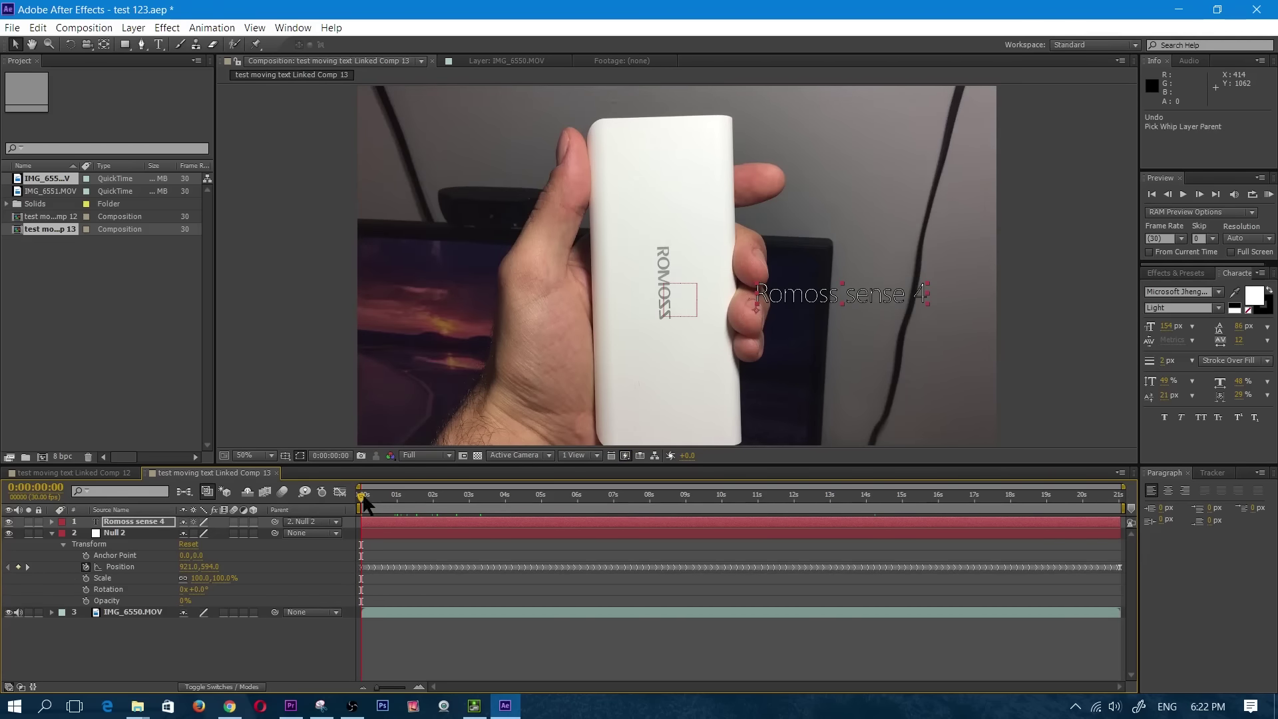
{"action": "left_click_drag", "start_coordinate": [364, 504], "coordinate": [336, 504]}
{"action": "left_click_drag", "start_coordinate": [274, 522], "coordinate": [100, 535]}
{"action": "left_click_drag", "start_coordinate": [362, 504], "coordinate": [353, 529]}
Minimize After Effects and move Premiere's playhead back to the sequence start.
{"action": "left_click", "coordinate": [1178, 12]}
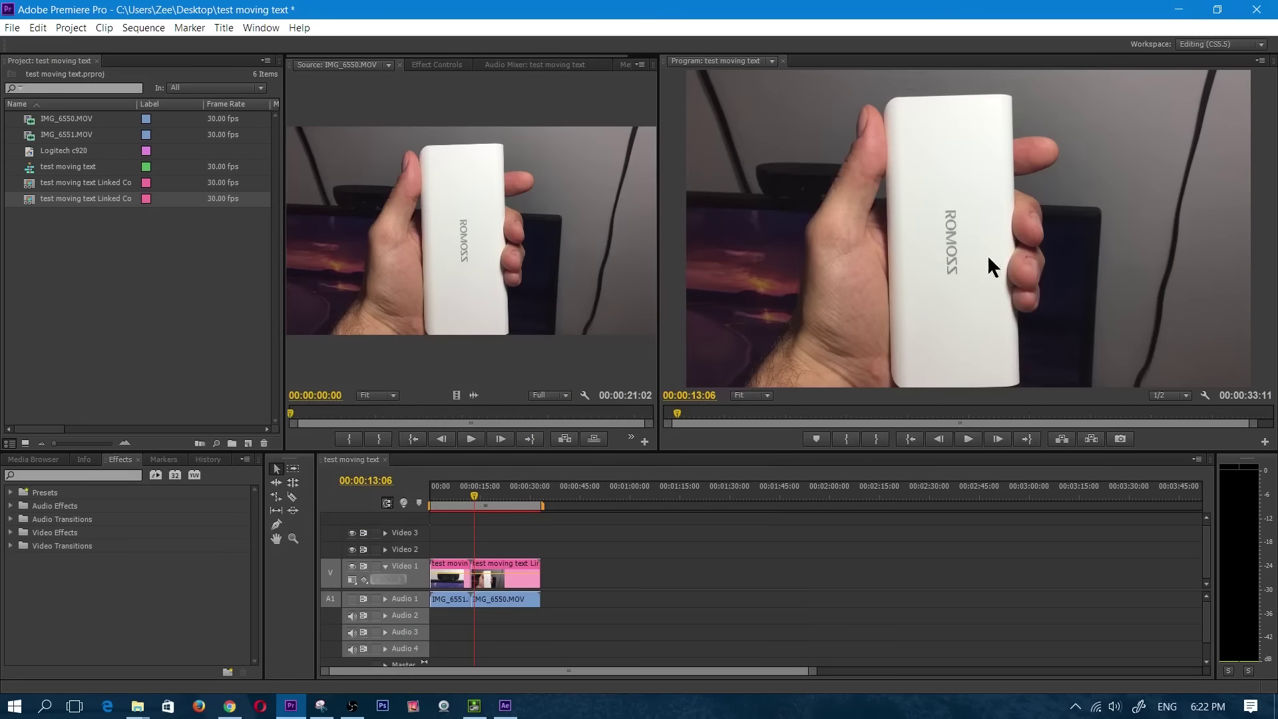
{"action": "mouse_move", "coordinate": [473, 491]}
{"action": "left_mouse_down"}
{"action": "mouse_move", "coordinate": [430, 498]}
{"action": "mouse_move", "coordinate": [531, 503]}
{"action": "mouse_move", "coordinate": [485, 504]}
{"action": "left_mouse_up"}
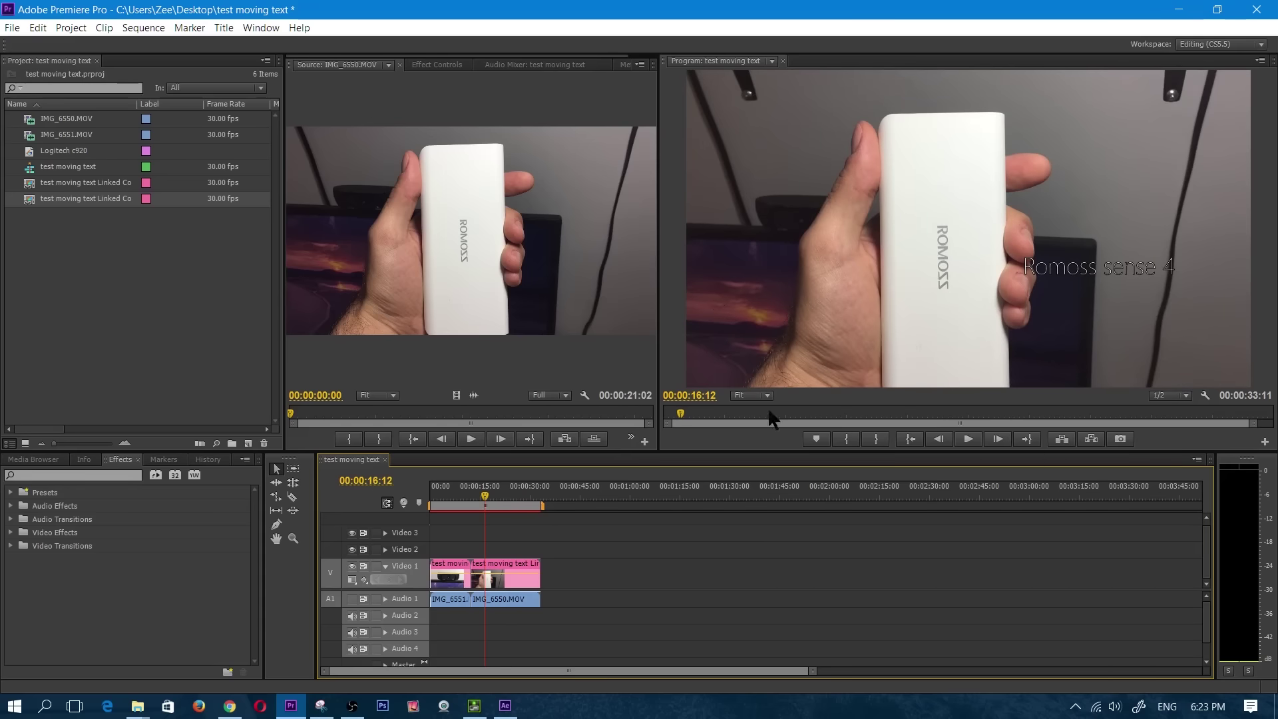